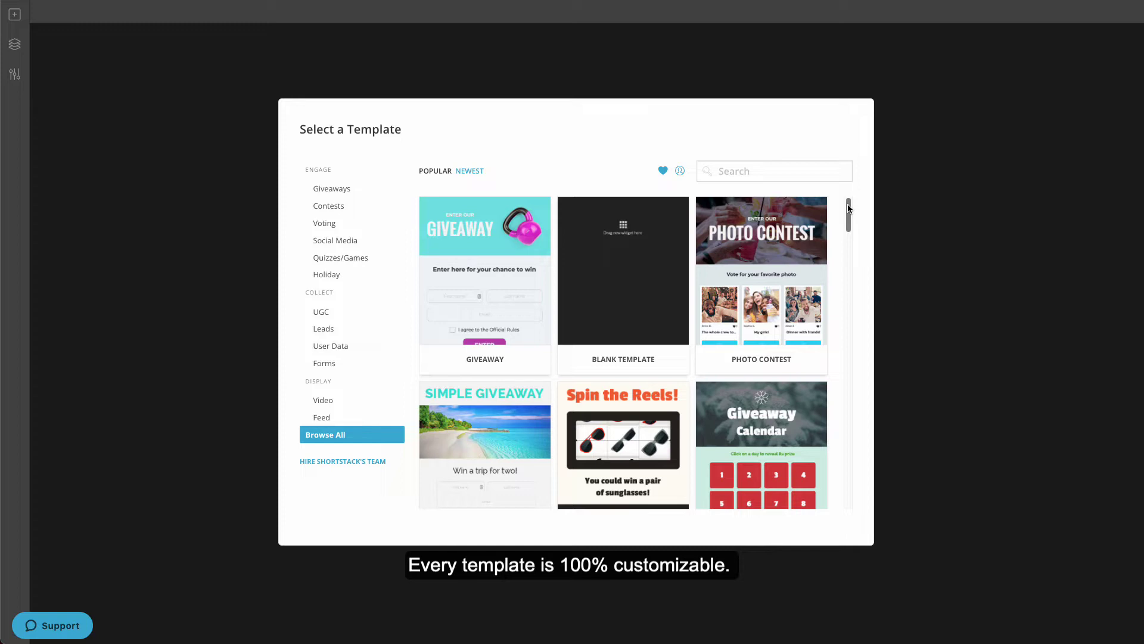
drag(848, 207, 848, 225)
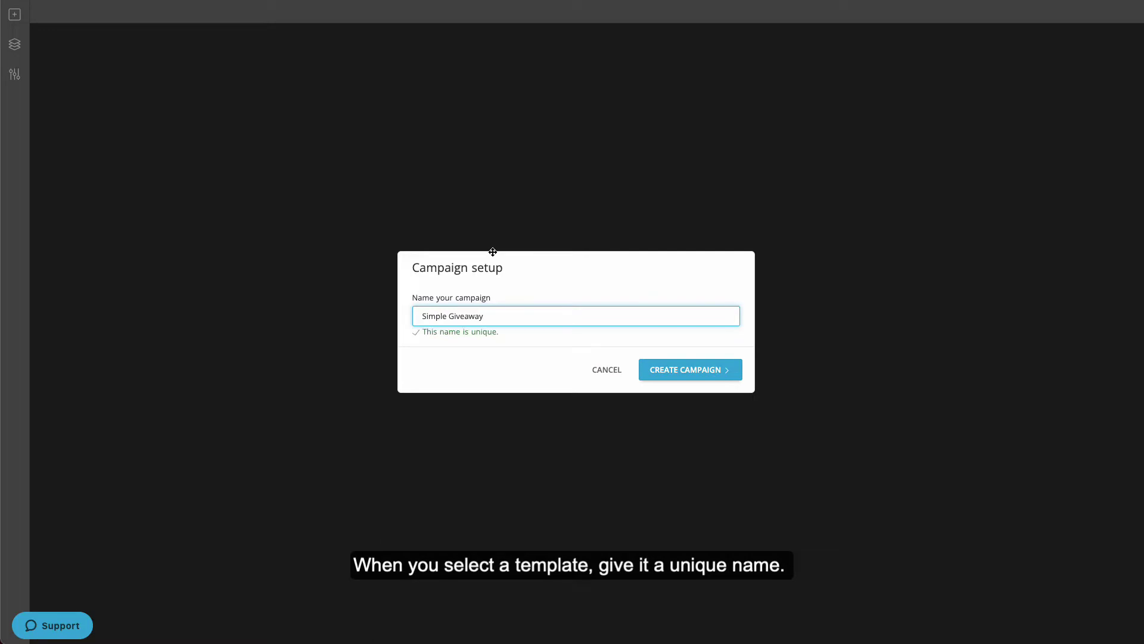
Step: Rename the Simple Giveaway template to Summer Vacation Giveaway and create the campaign
drag(486, 315, 404, 314)
text(Summer Vacation Giveaway)
click(685, 369)
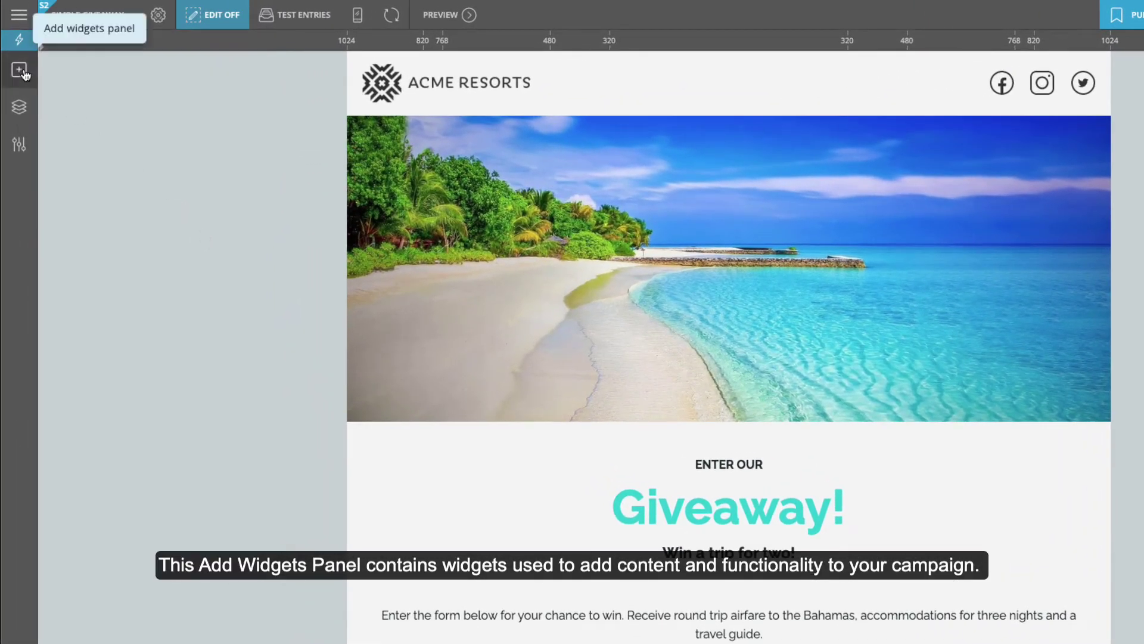
Step: Show the Add and Edit Widgets panels and move the Headline above, then back below, the beach image
click(20, 70)
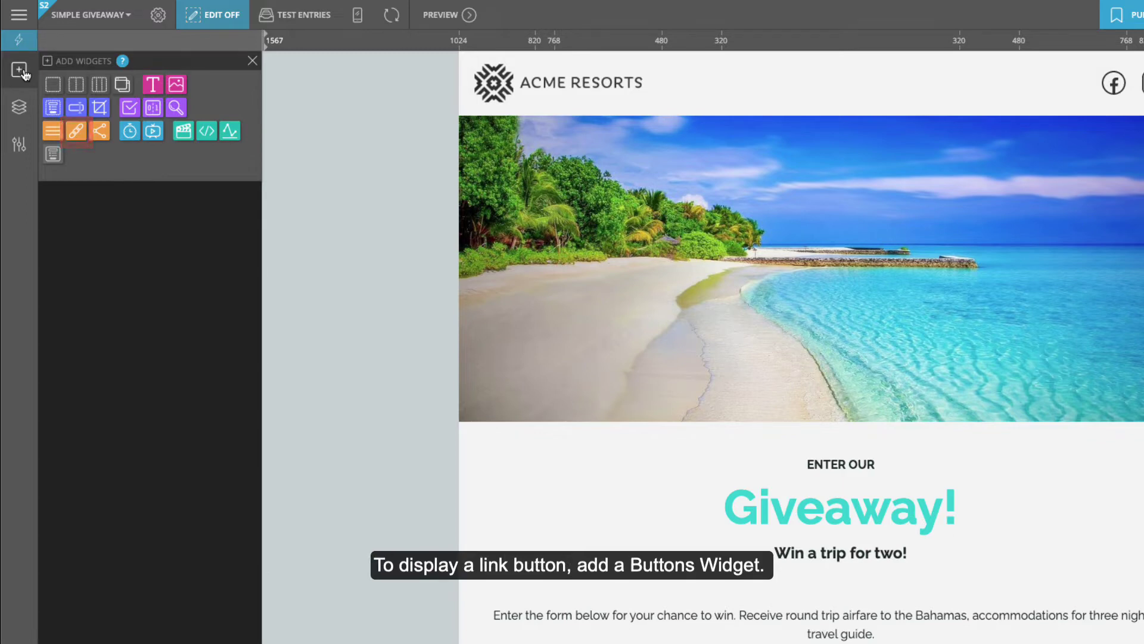
click(19, 107)
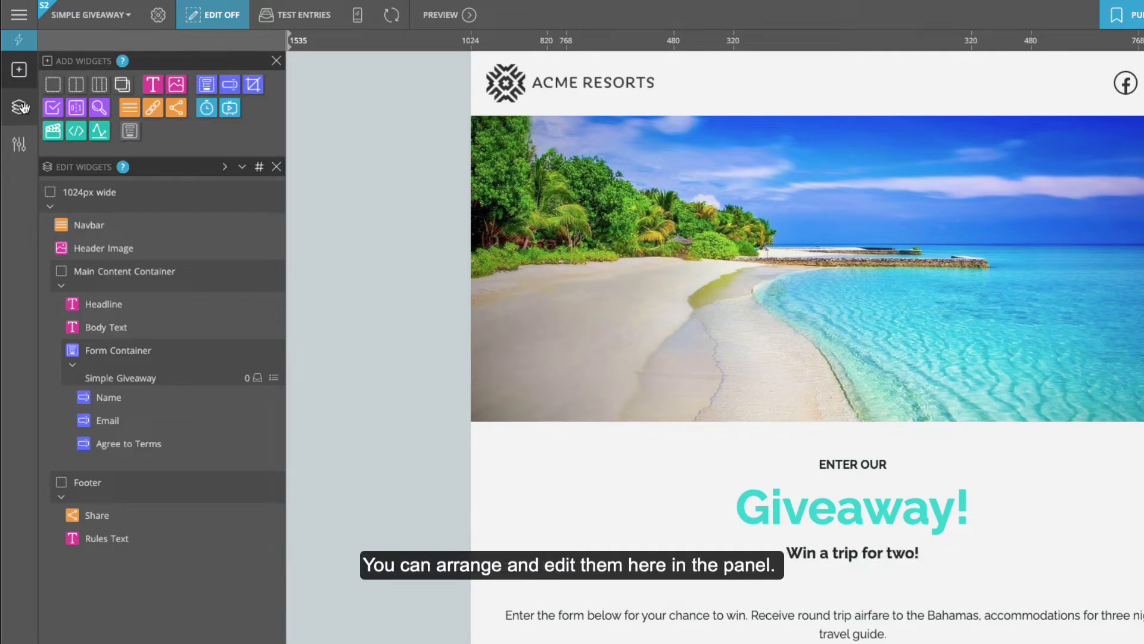
mouse_move(123, 304)
drag(122, 306, 124, 251)
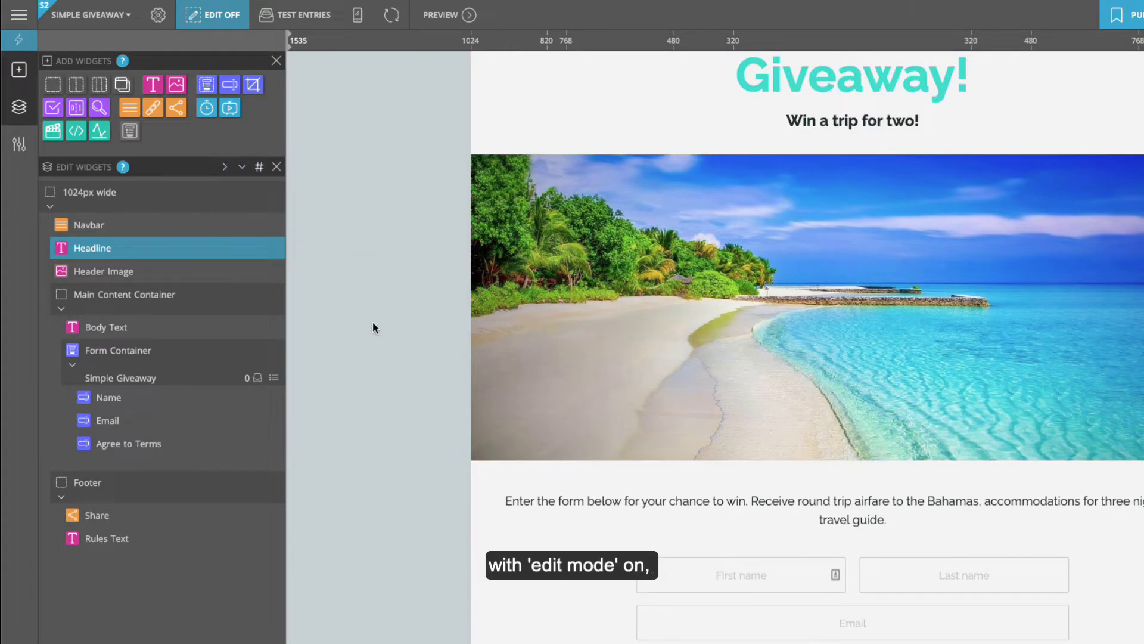
scroll(383, 325, up, 2)
click(221, 15)
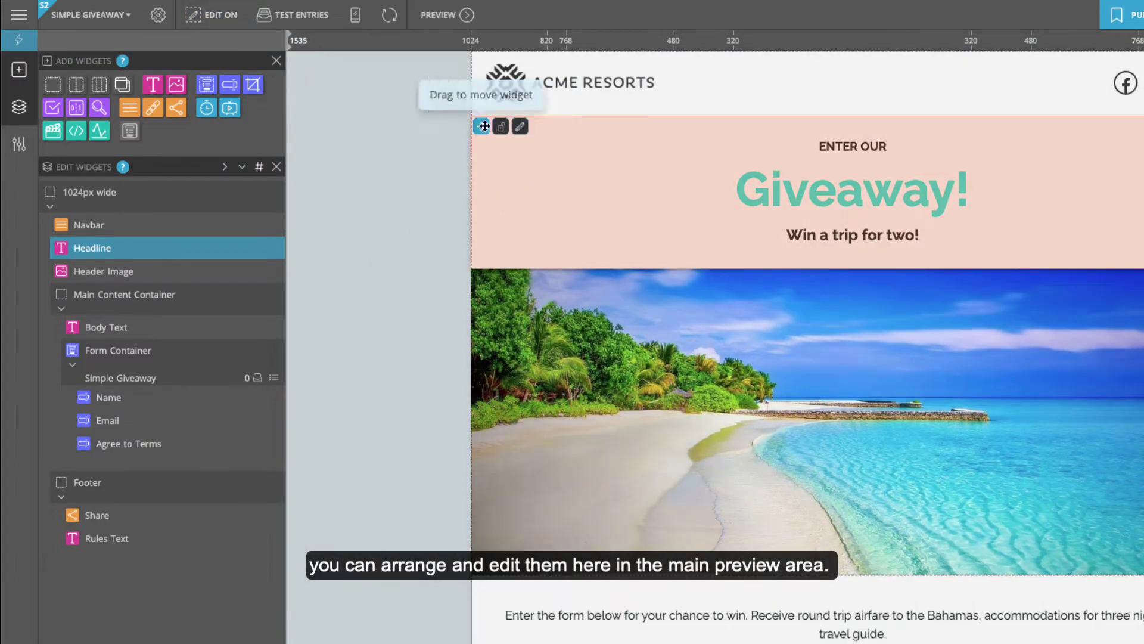
mouse_move(481, 126)
mouse_down()
mouse_move(517, 355)
mouse_move(507, 450)
mouse_up()
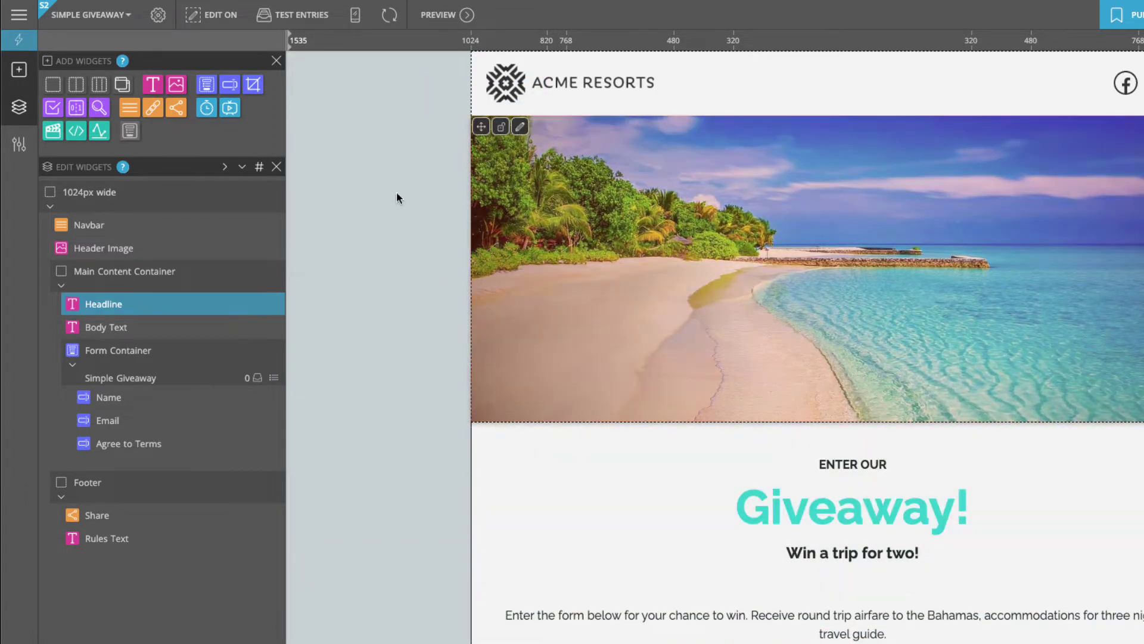
click(214, 15)
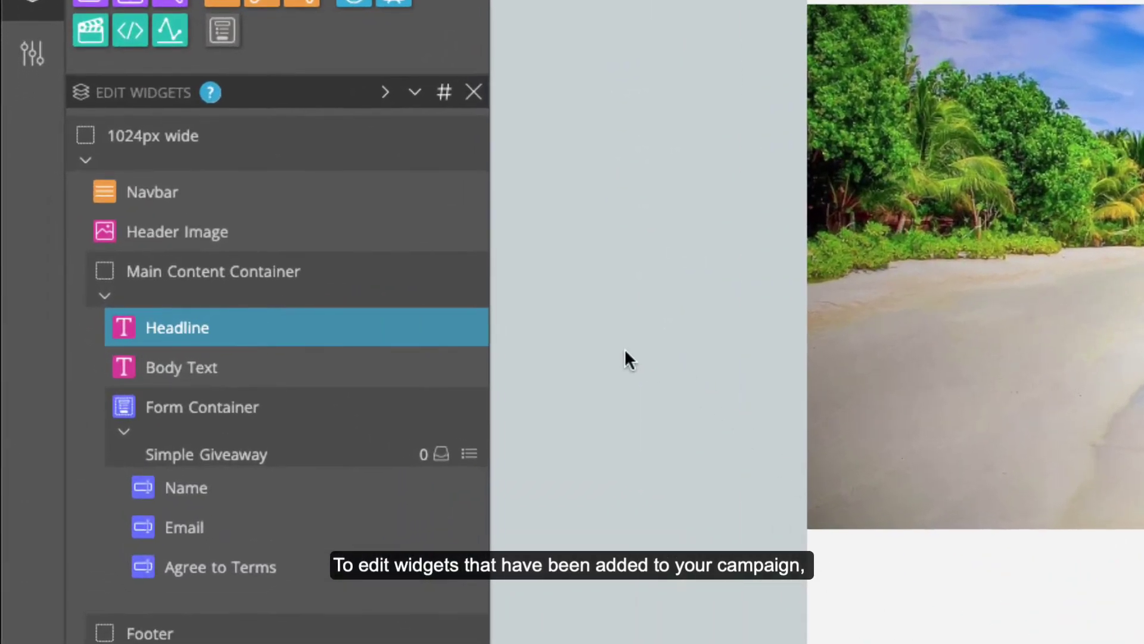
Step: Edit the Headline to 'Getaway Giveaway!' with 'Win a trip for two to the Bahamas!' and save
click(470, 329)
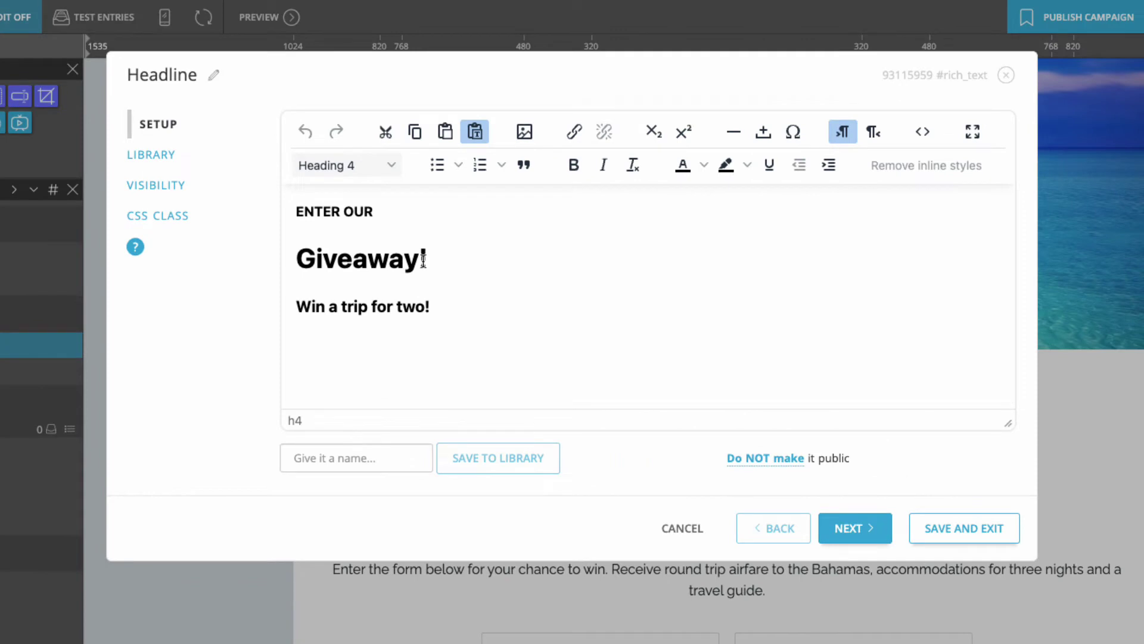
click(297, 259)
text(Getaway)
click(426, 306)
text(to the Bahamas)
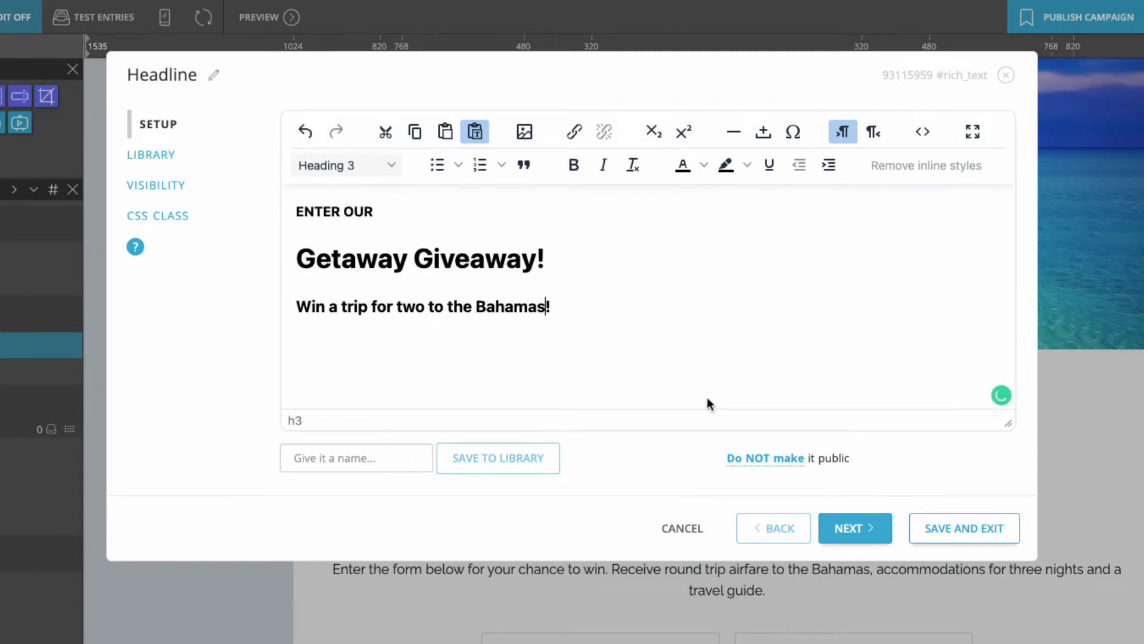
click(962, 529)
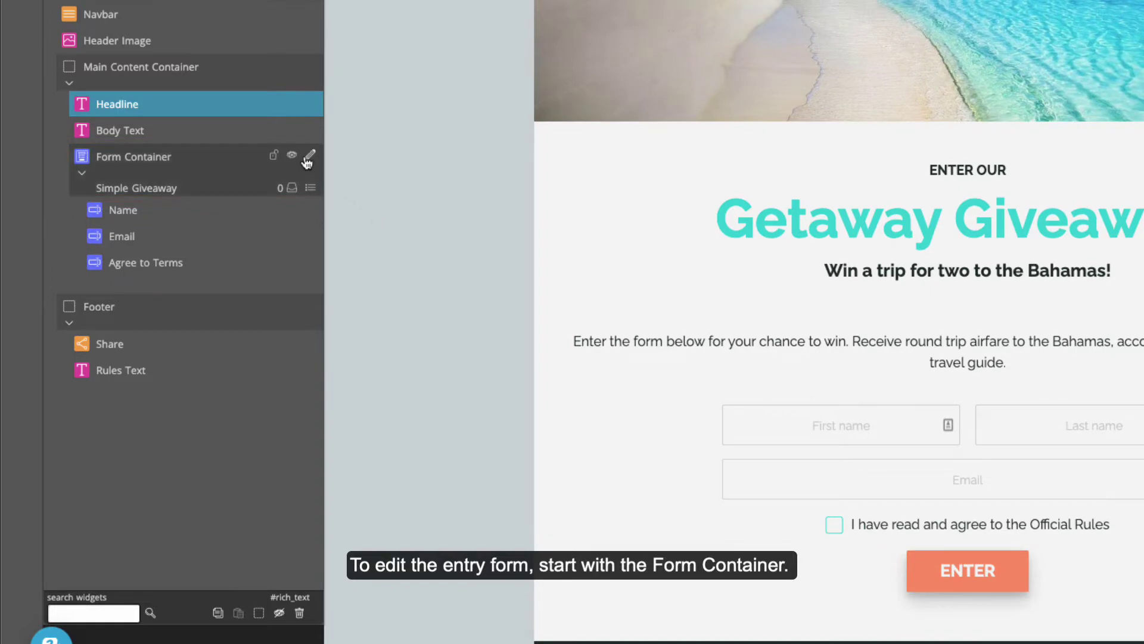
Step: Save the Form Container's entries to a new Summer Giveaway list instead of Simple Giveaway
click(310, 157)
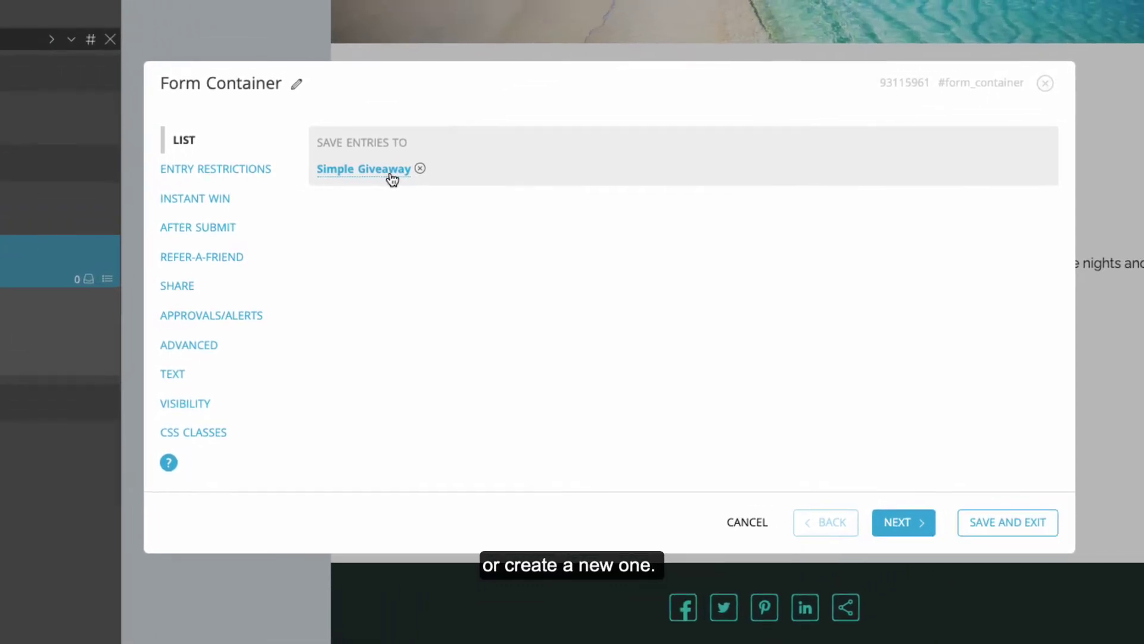
click(419, 169)
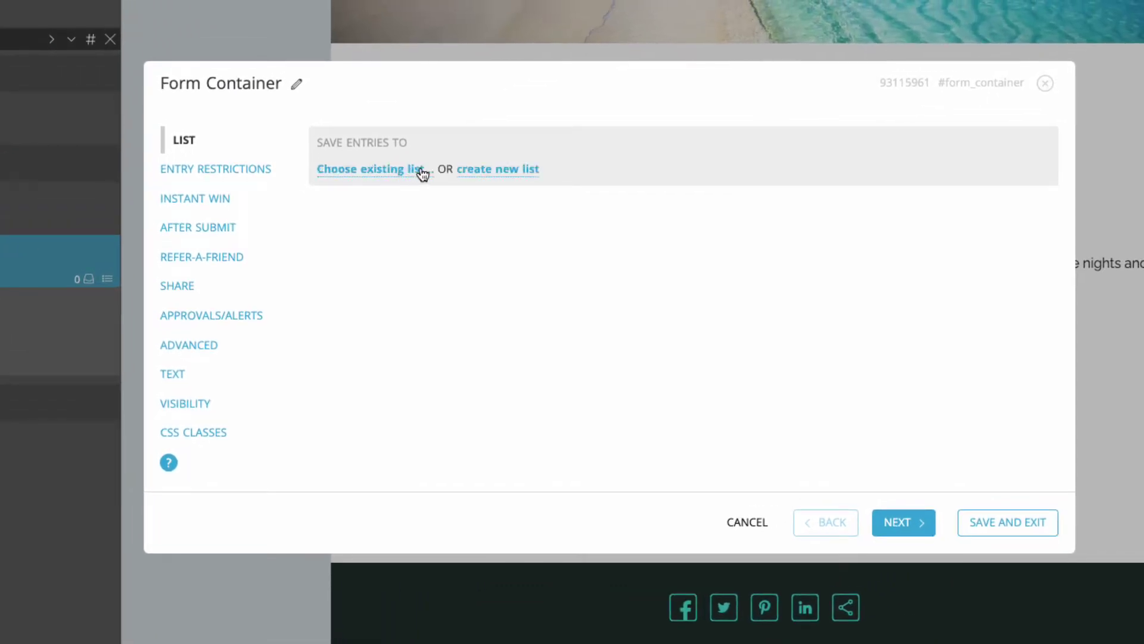
click(483, 167)
drag(463, 248, 352, 248)
text(Summer Giveaway)
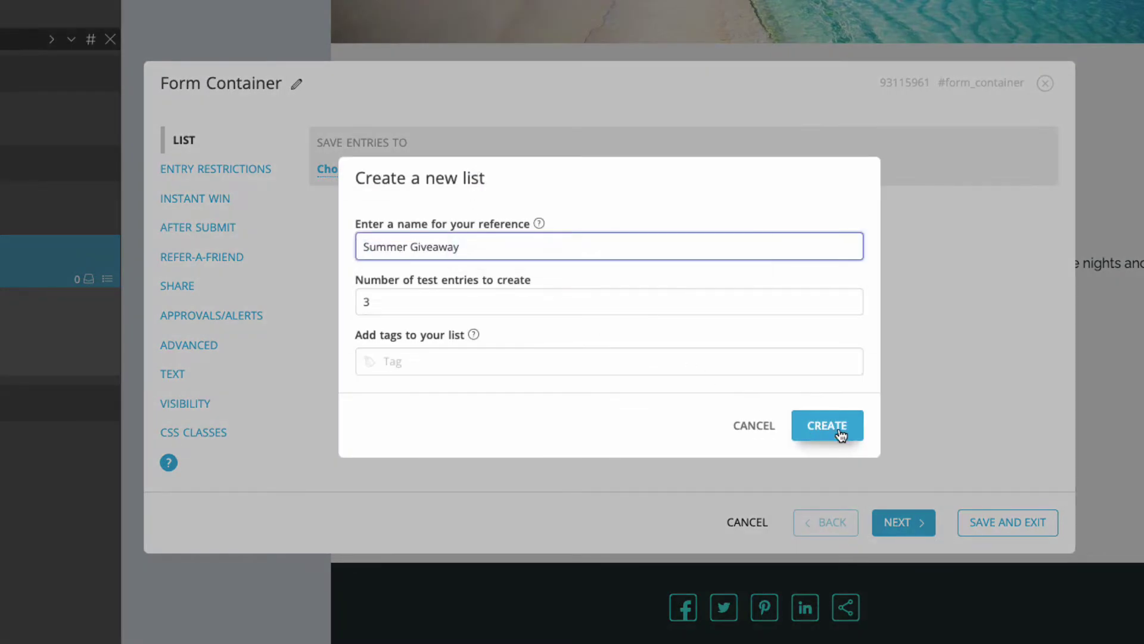
click(839, 427)
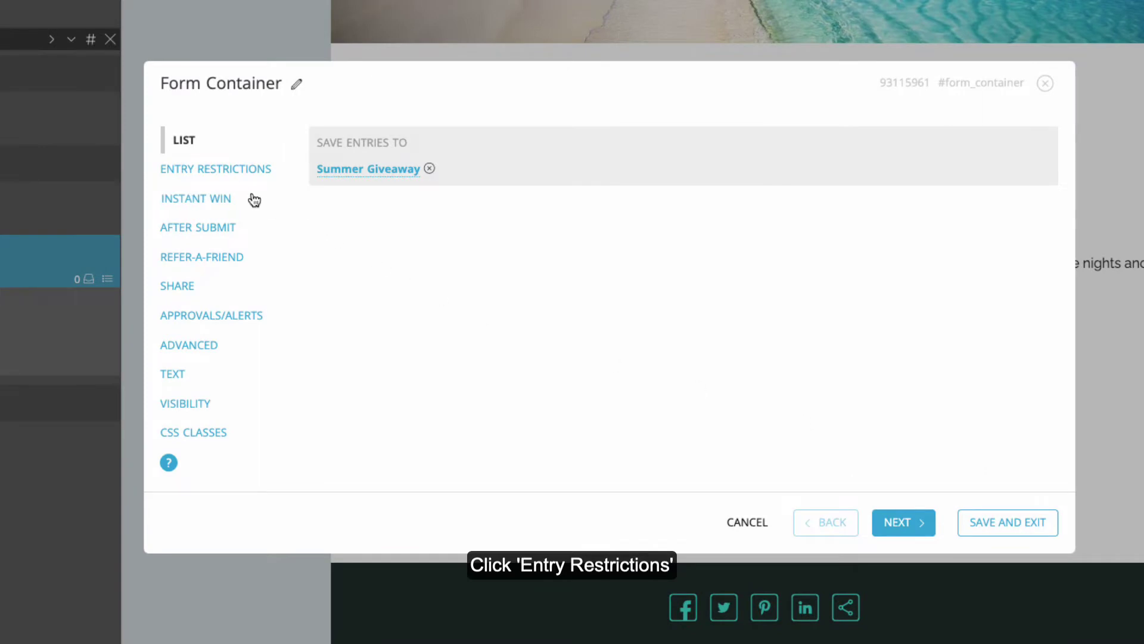
Step: Restrict entries to one every calendar day and set the new-entry alert email recipient
click(227, 172)
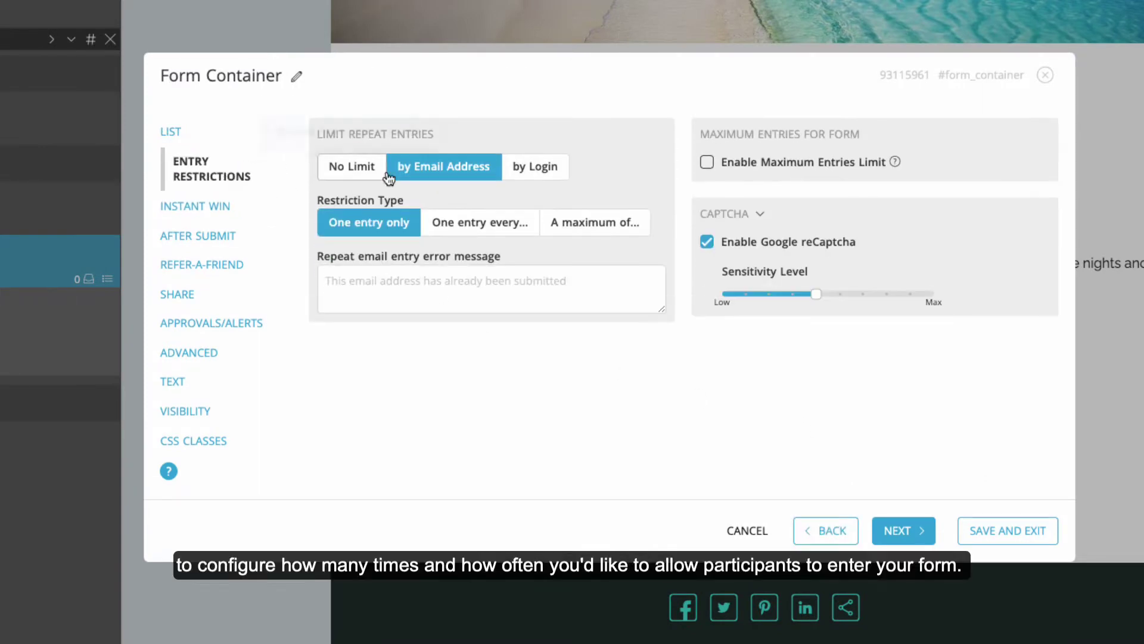
click(486, 229)
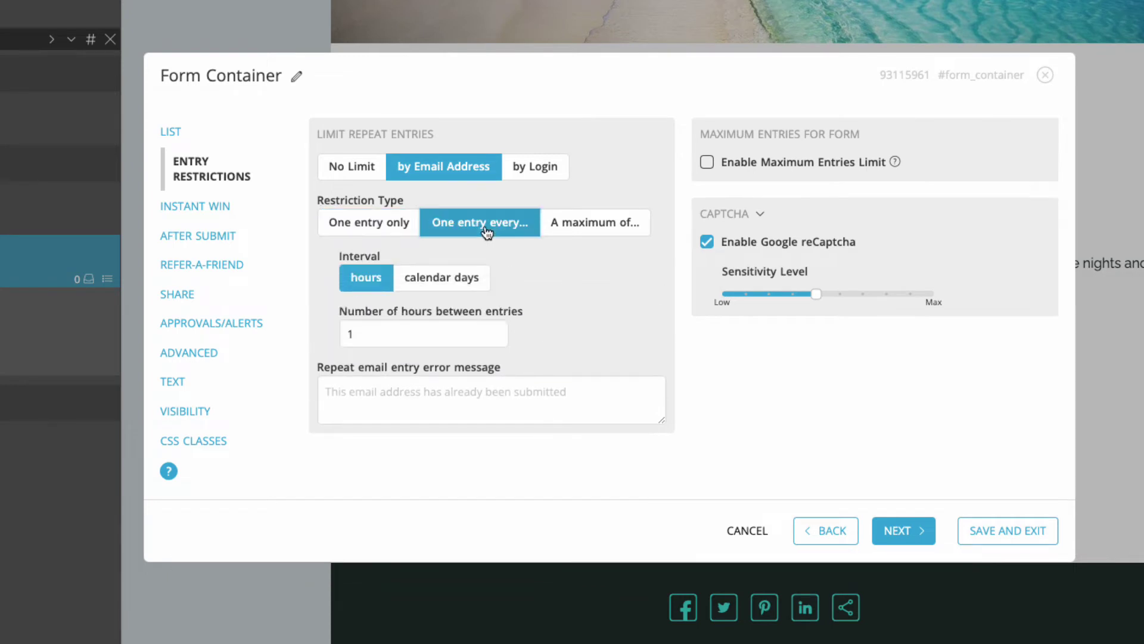
click(467, 287)
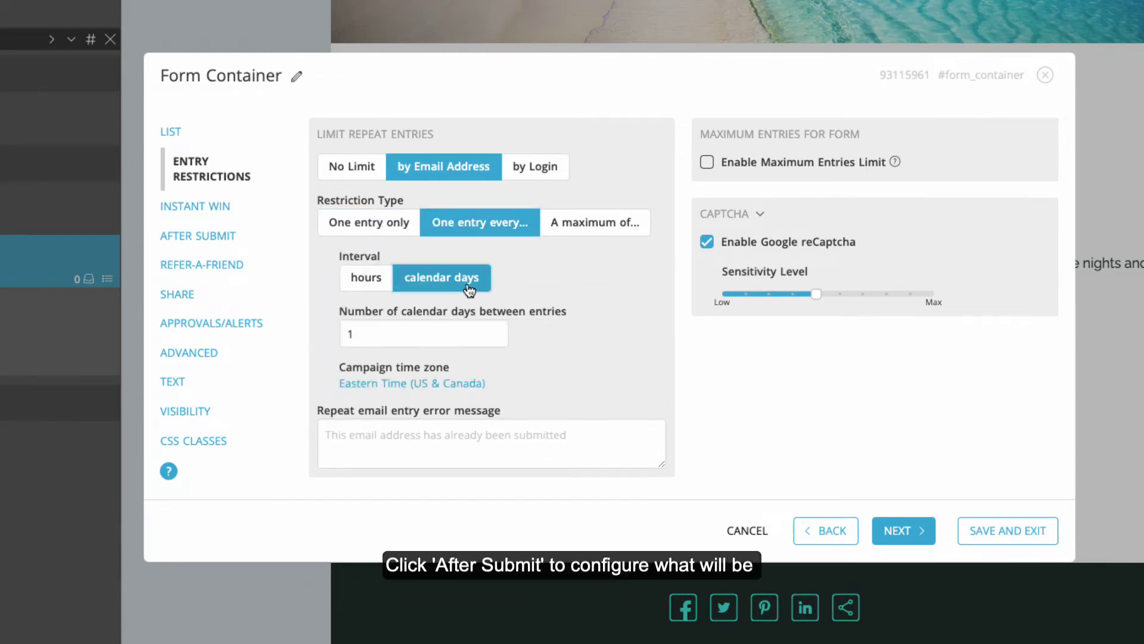
click(213, 238)
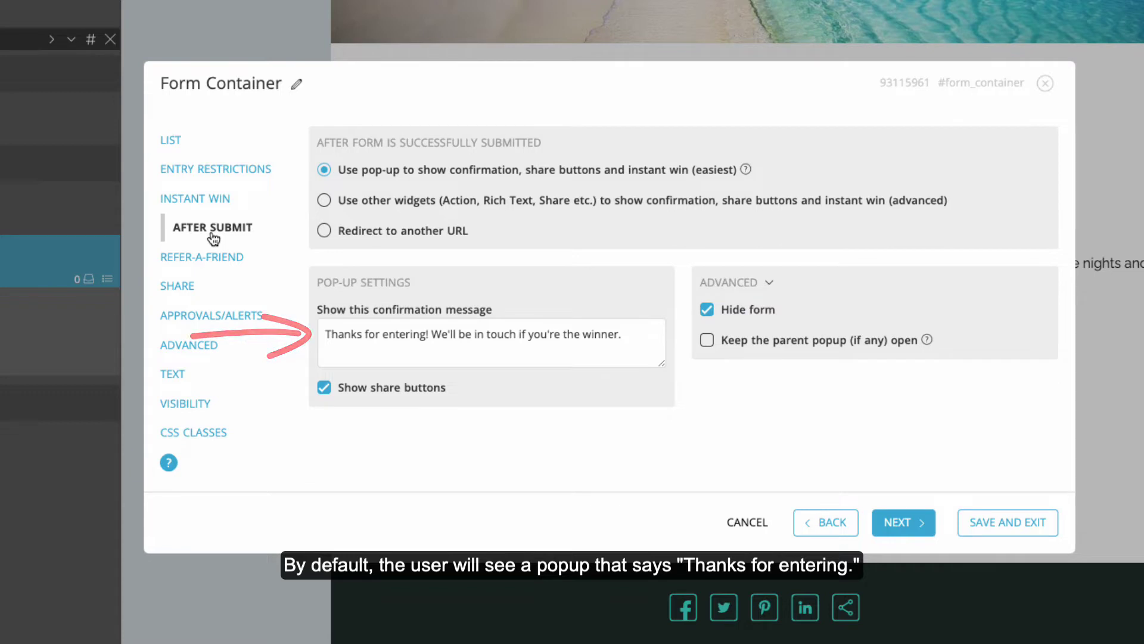
click(220, 318)
click(332, 271)
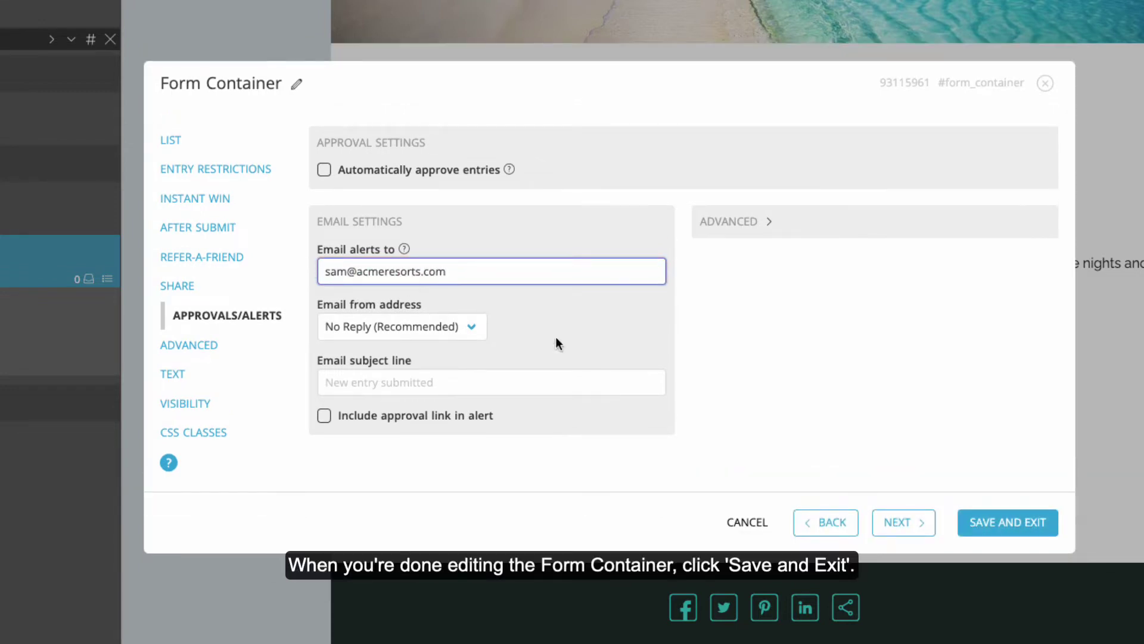
Step: Save the form settings and review the Name field's validation and error messages
click(992, 530)
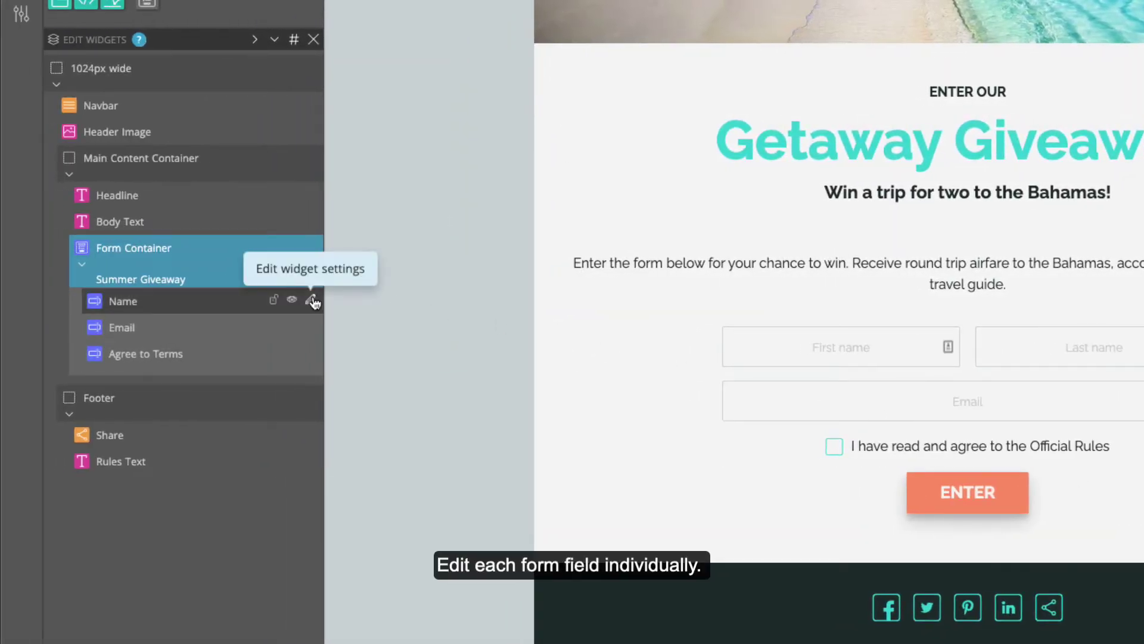
click(312, 300)
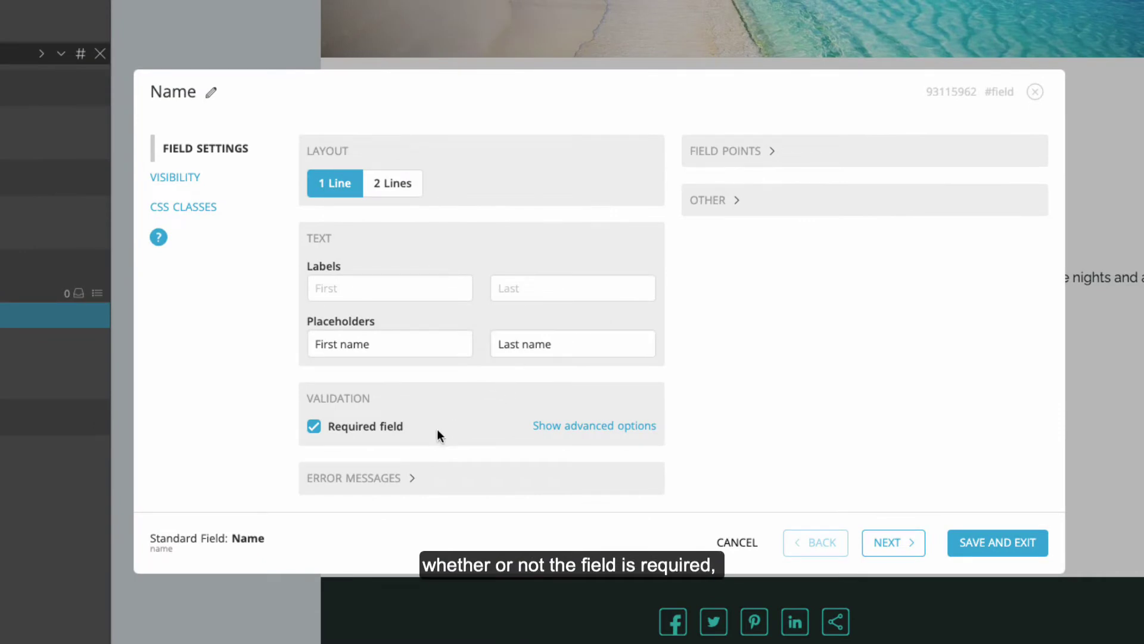
click(412, 478)
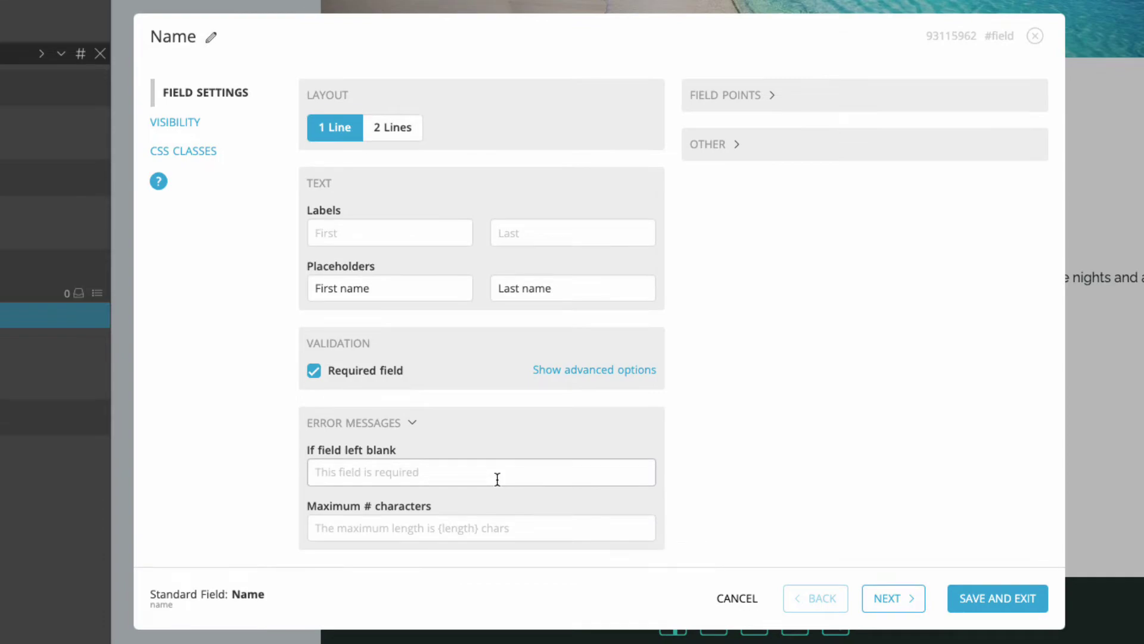
Step: Add a Boolean 'Subscribe me to the mailing list!' field above Agree to Terms, starting checked
click(983, 598)
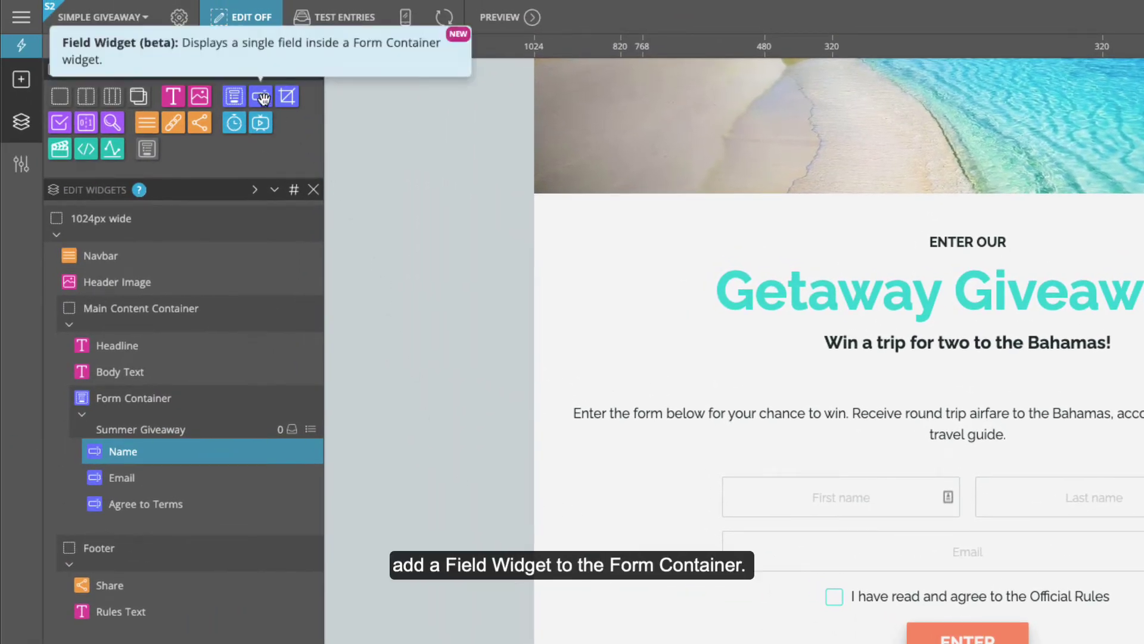
drag(261, 96, 210, 520)
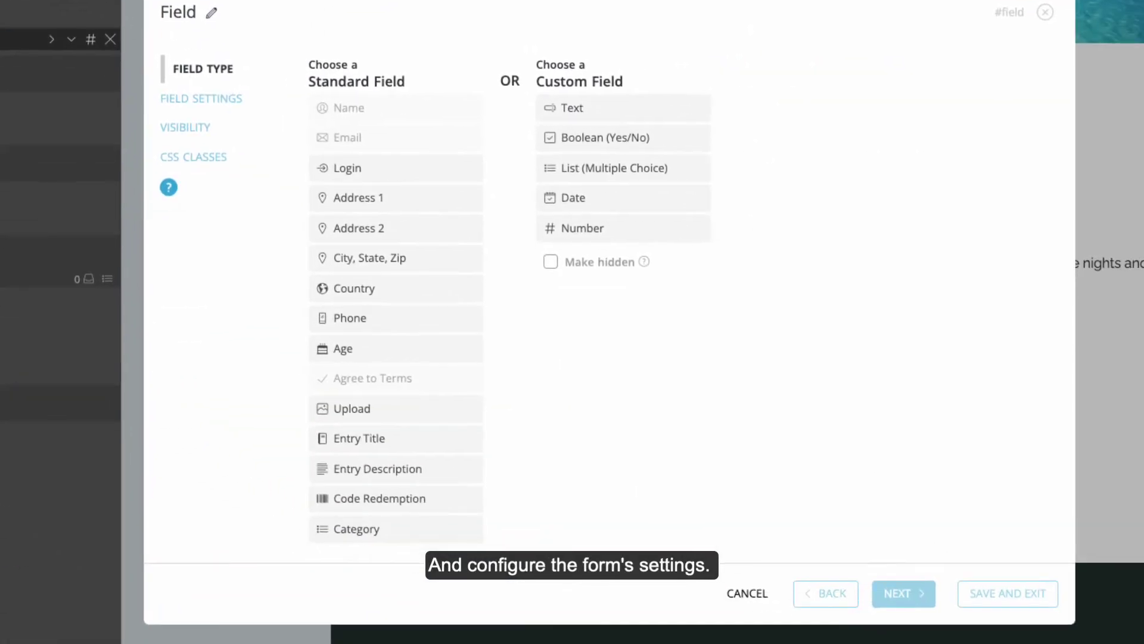
click(605, 141)
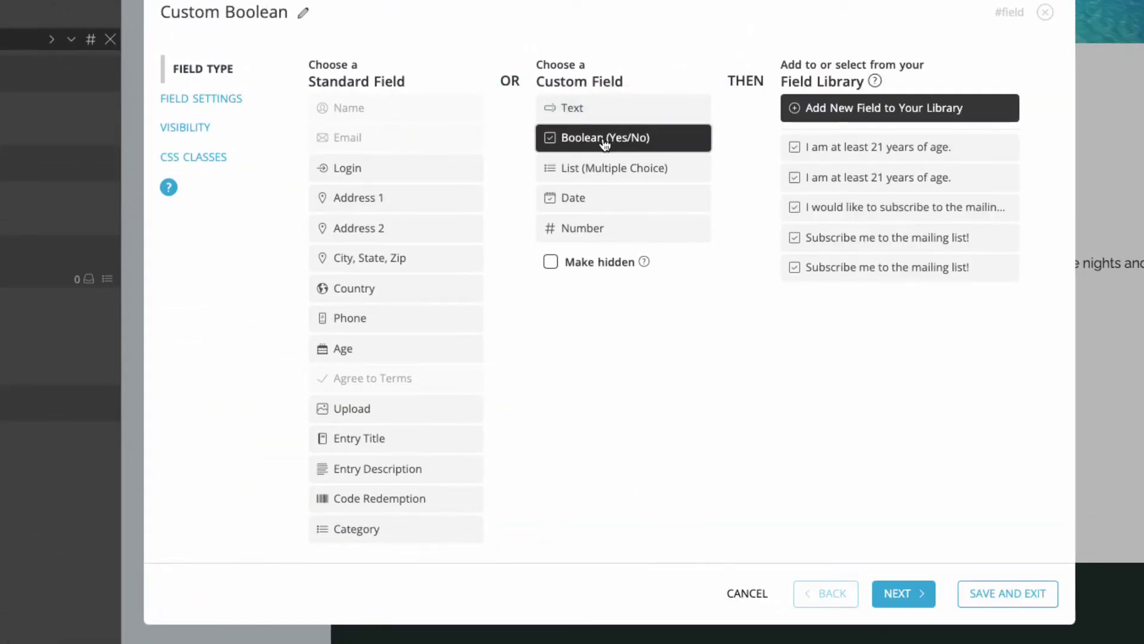
click(907, 595)
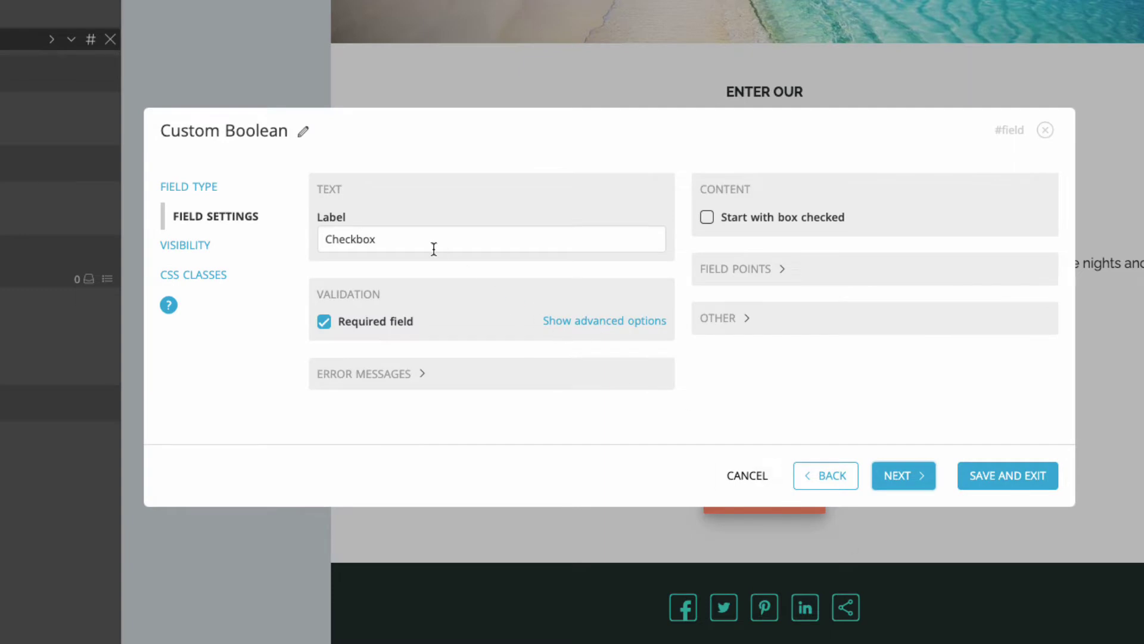
drag(423, 242, 294, 242)
text(Subscribe me to the mailing list!)
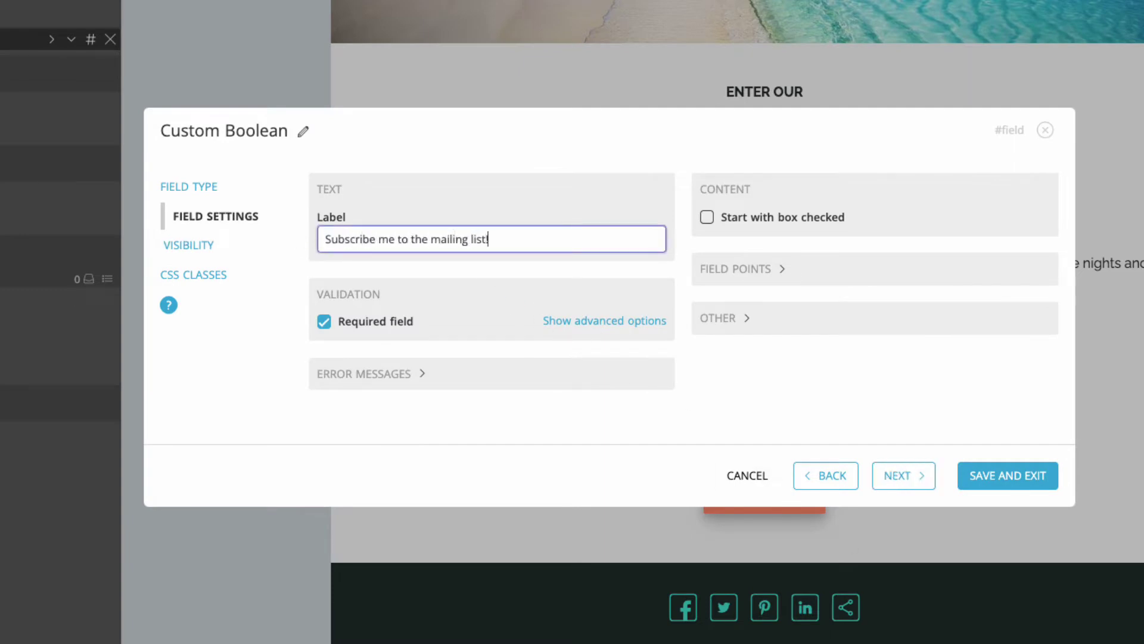
click(707, 218)
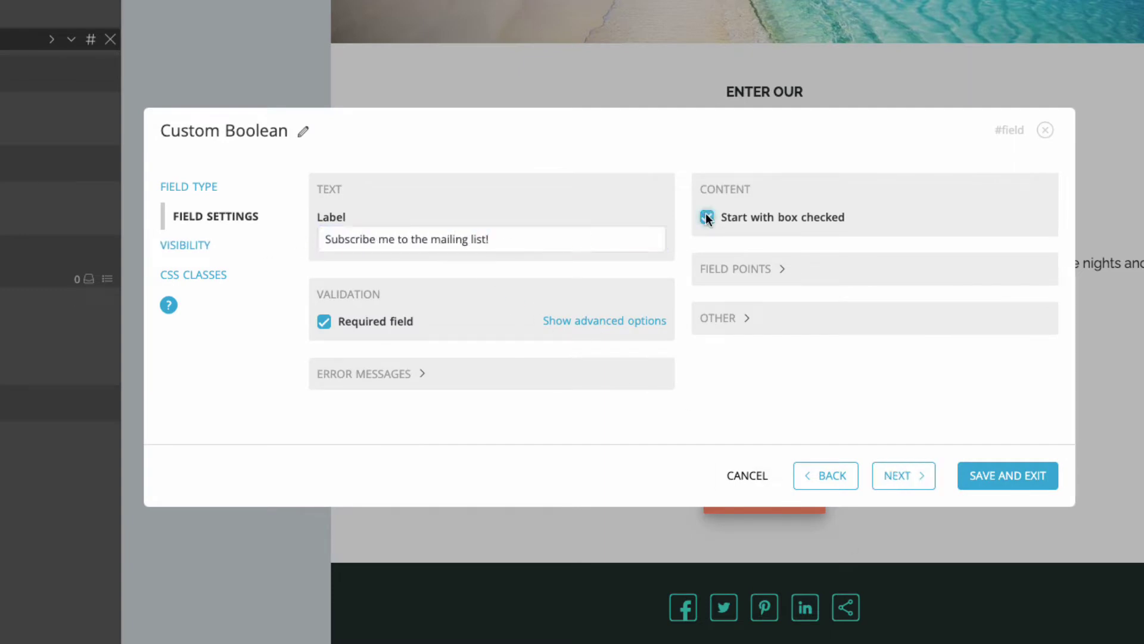
click(996, 479)
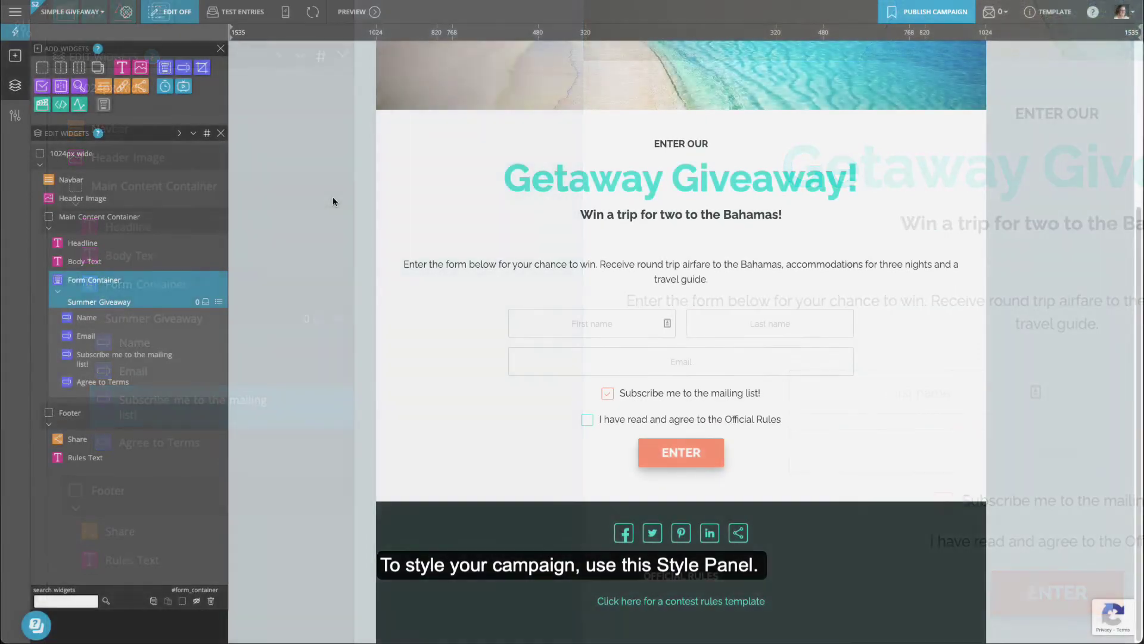
Step: Apply the Fresh design theme to the campaign from the Style panel
click(15, 115)
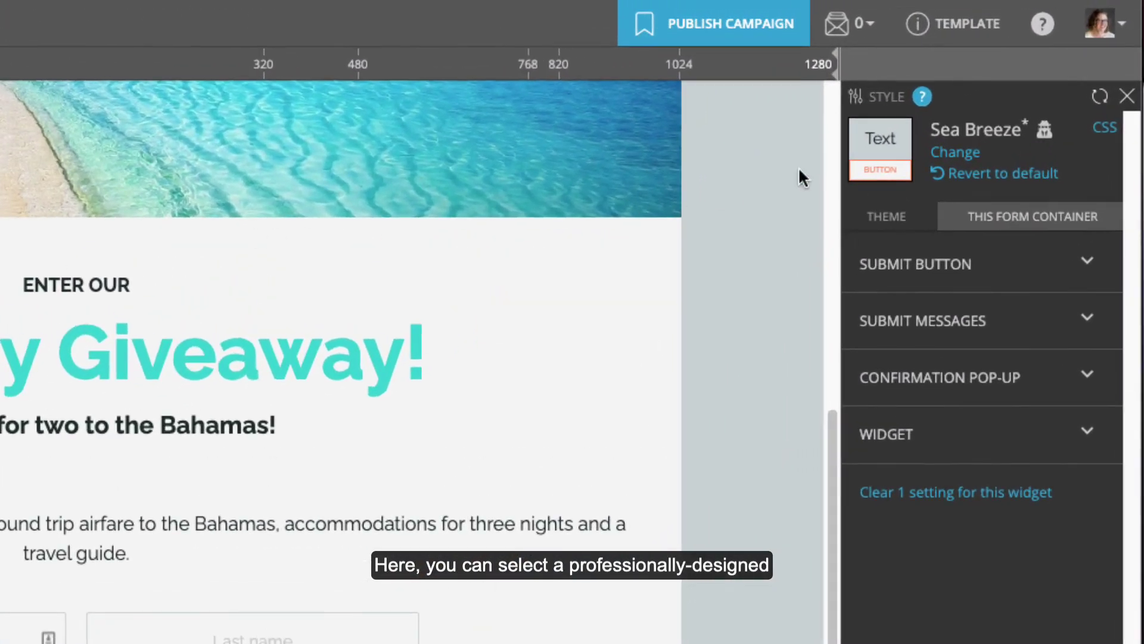
click(965, 153)
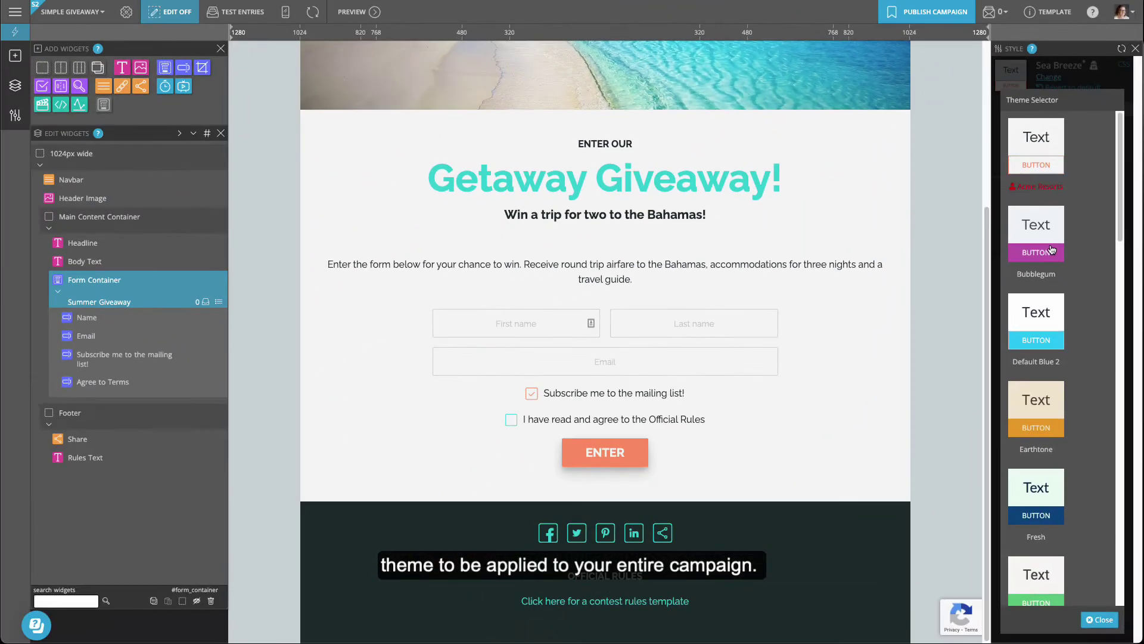
scroll(1037, 358, down, 3)
click(1041, 398)
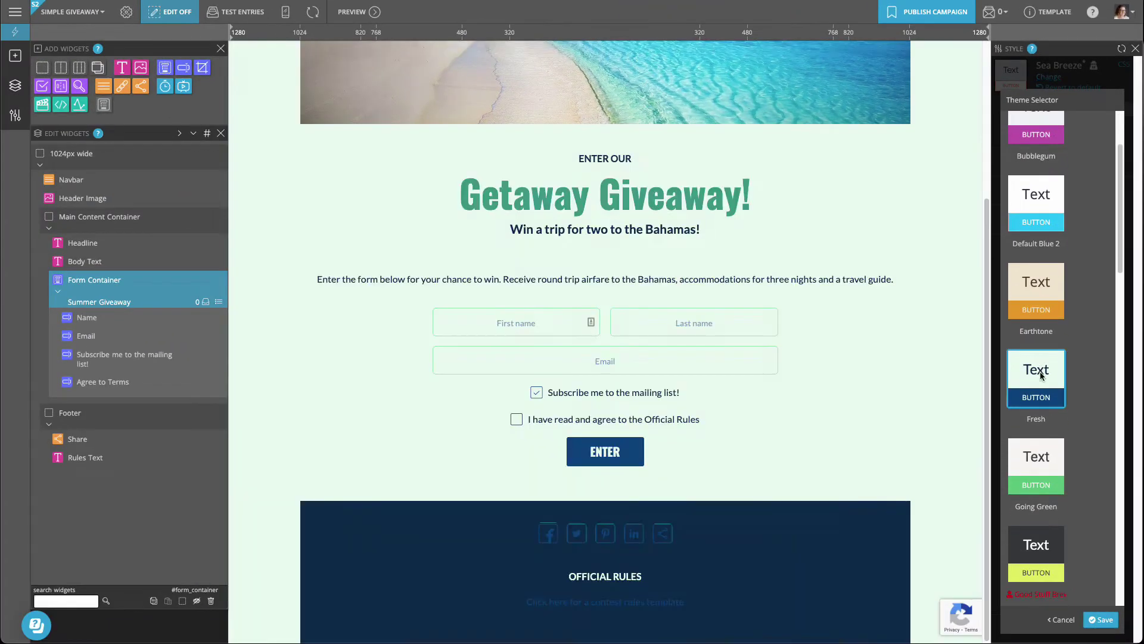
click(1109, 619)
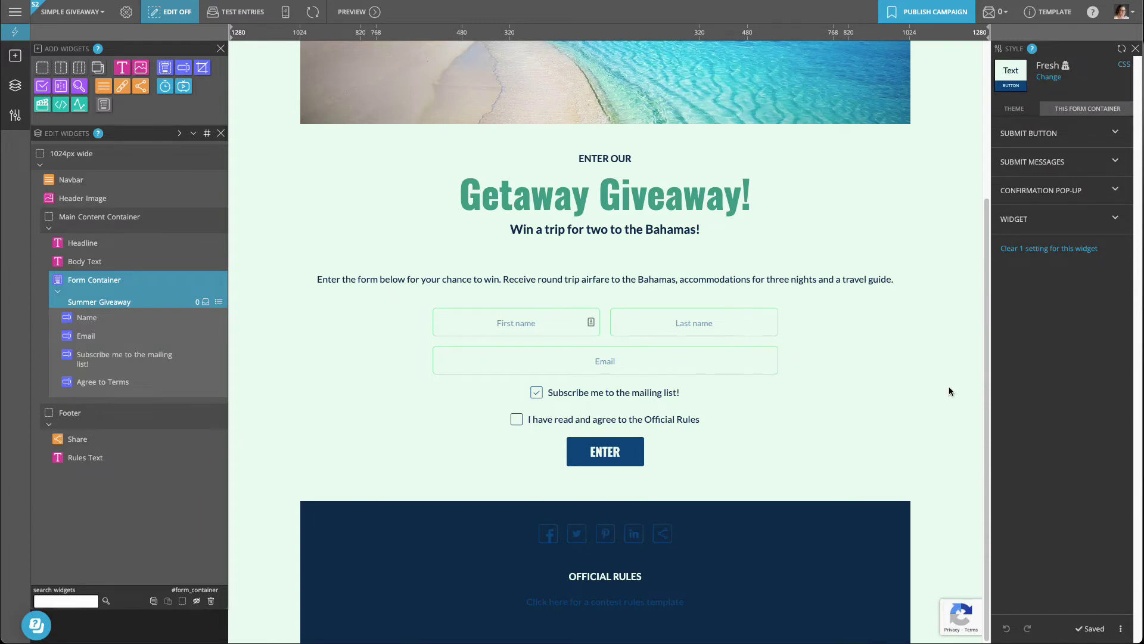
scroll(950, 392, up, 3)
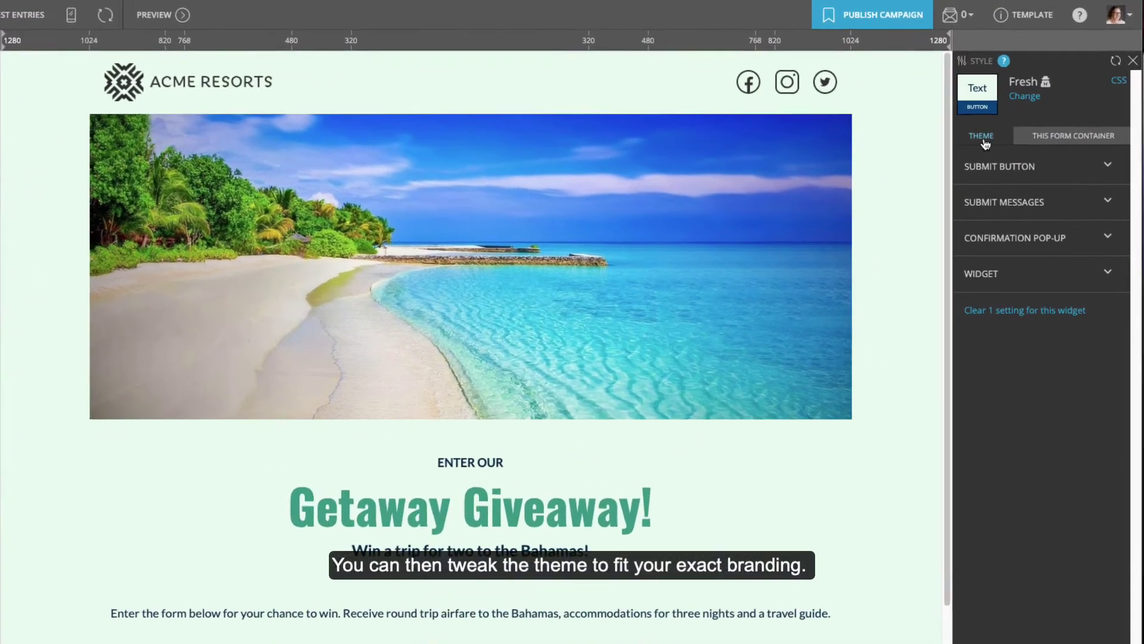
Step: Change Theme General colour Swatch 5 from green to a navy blue shade
click(1017, 111)
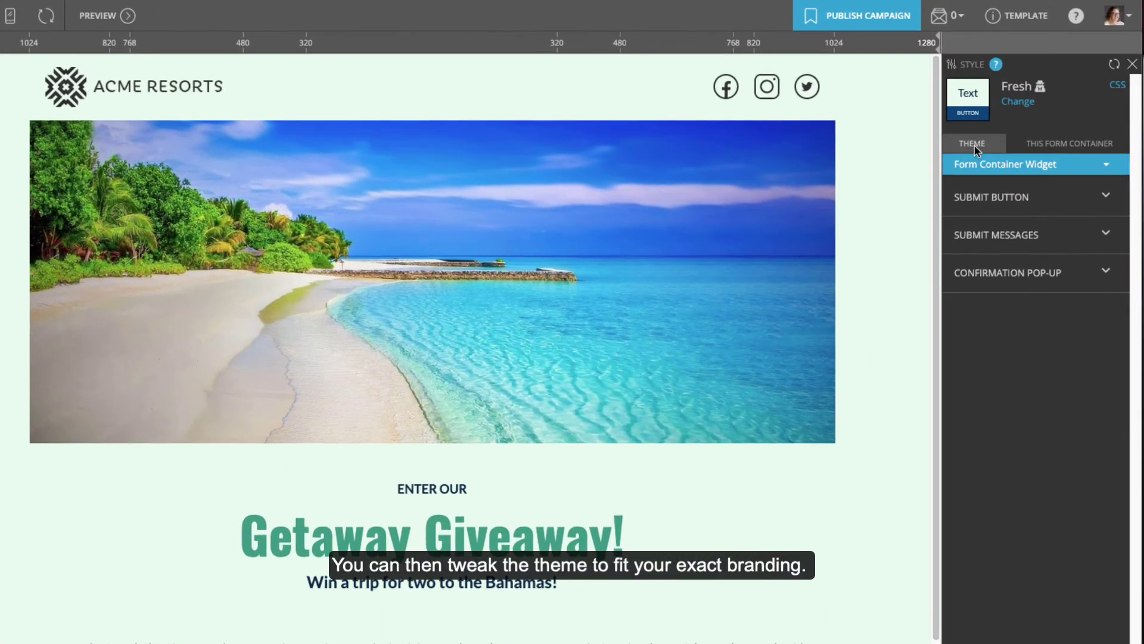
click(1103, 164)
click(1009, 192)
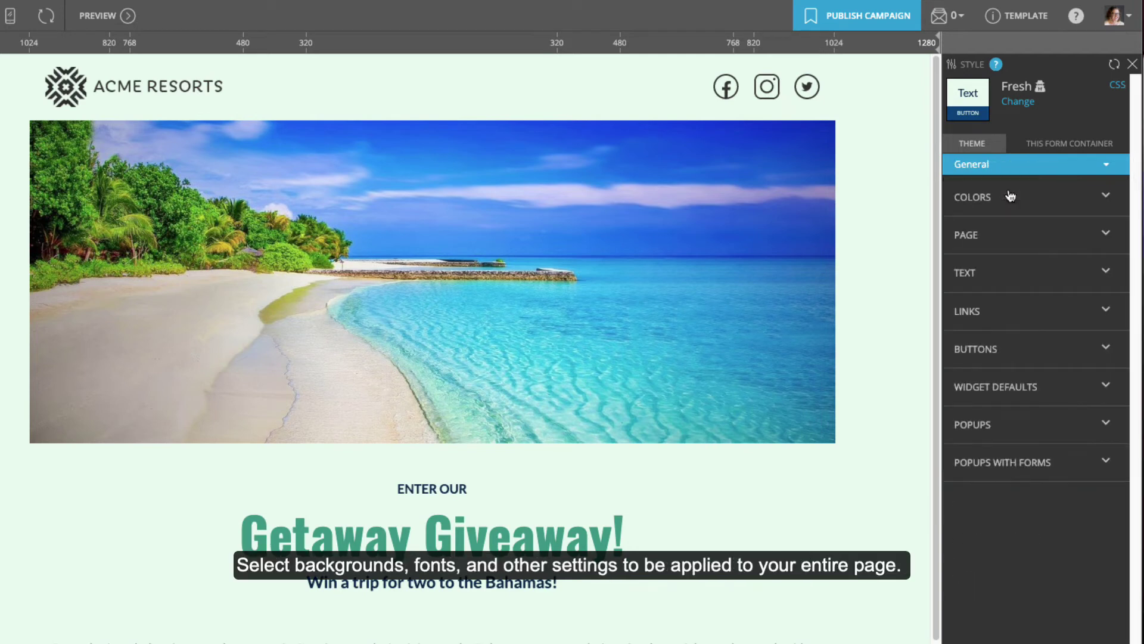
click(1073, 199)
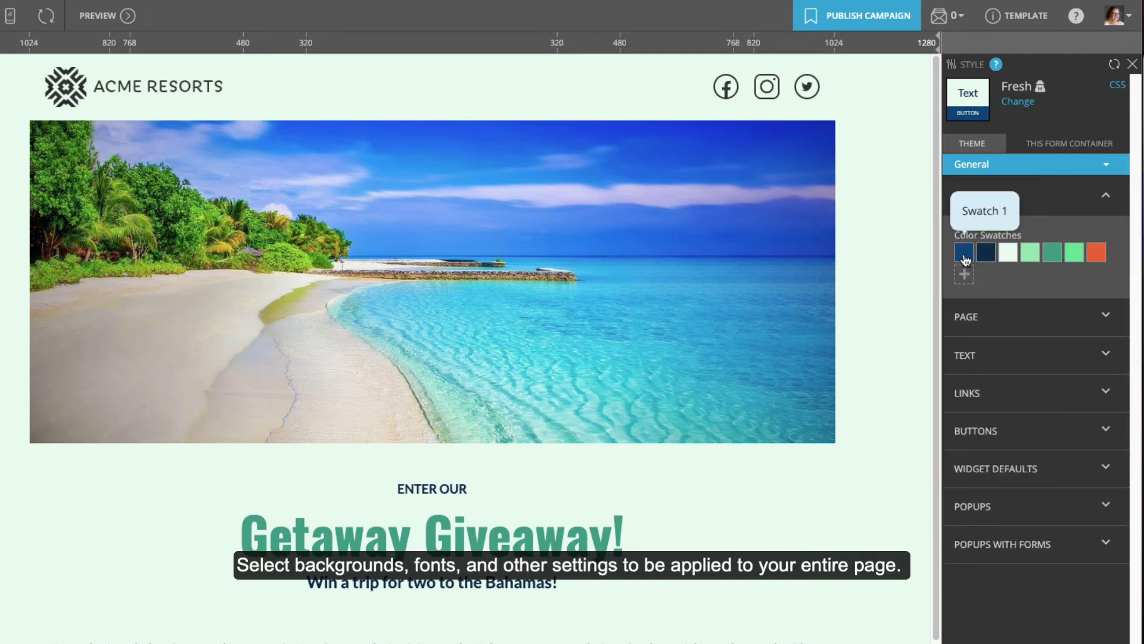
click(1052, 253)
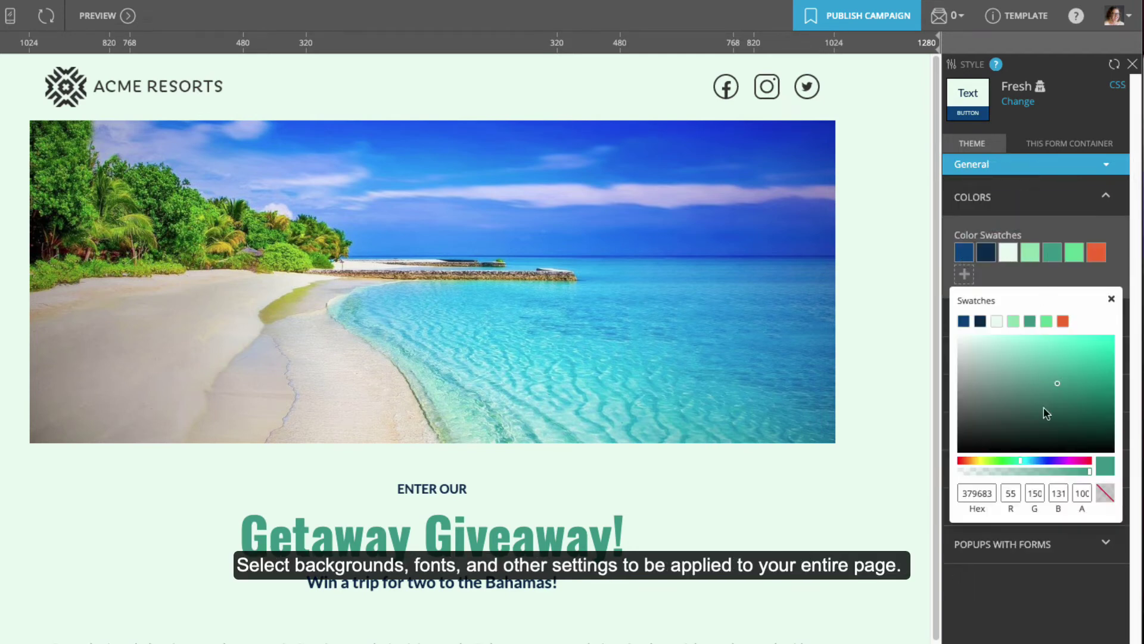
click(1041, 461)
click(1046, 392)
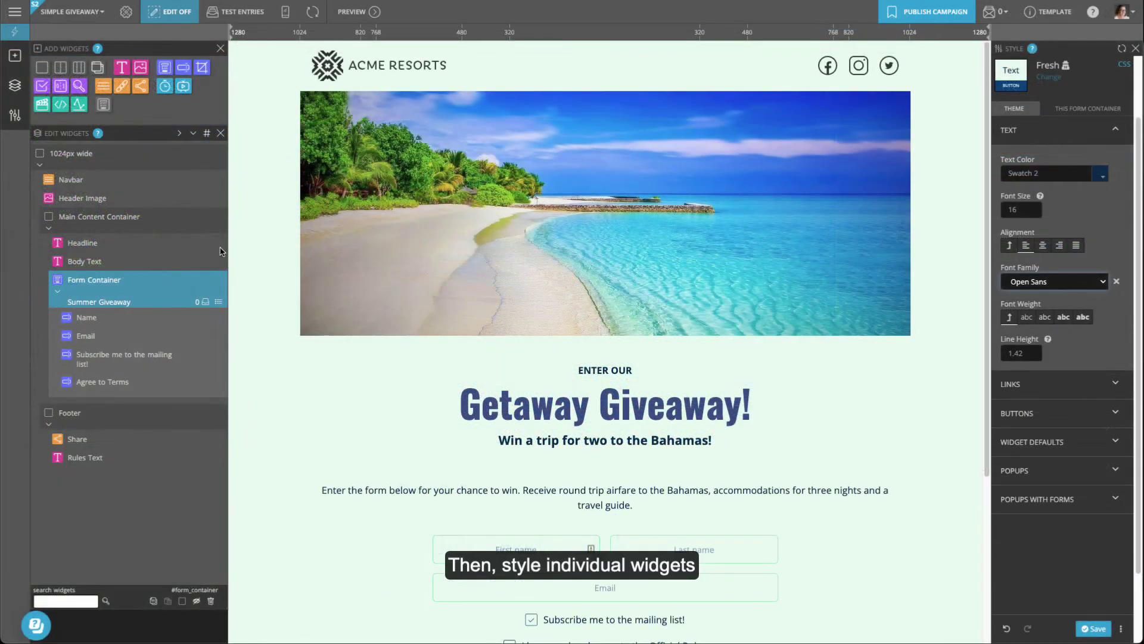
Step: Set the Headline's H1 font family to Pacifico
click(220, 247)
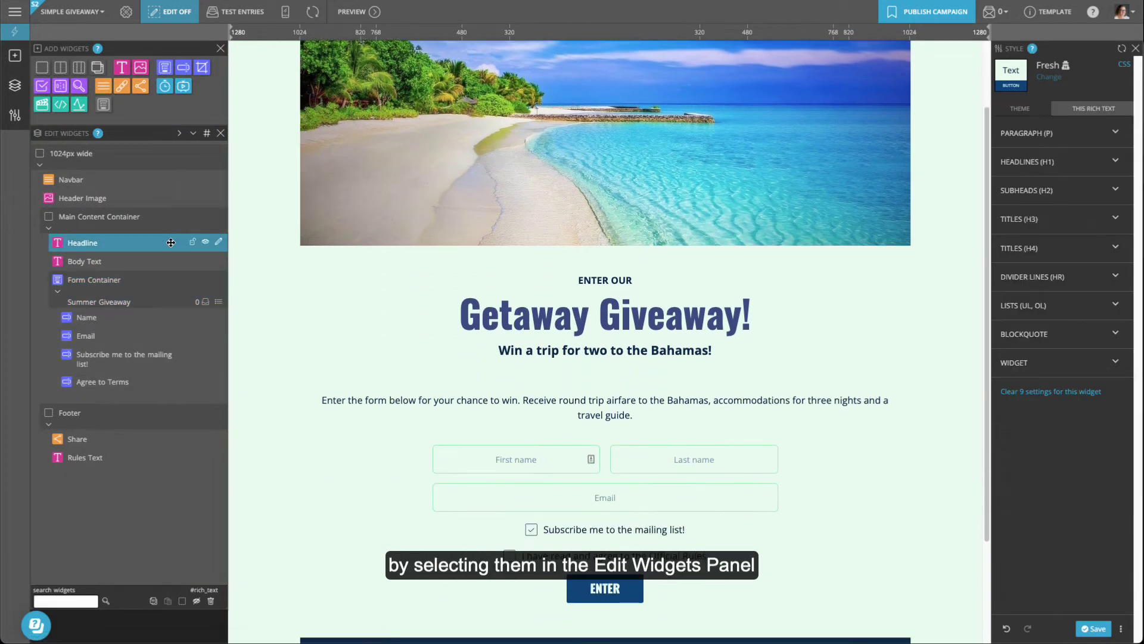
click(1121, 160)
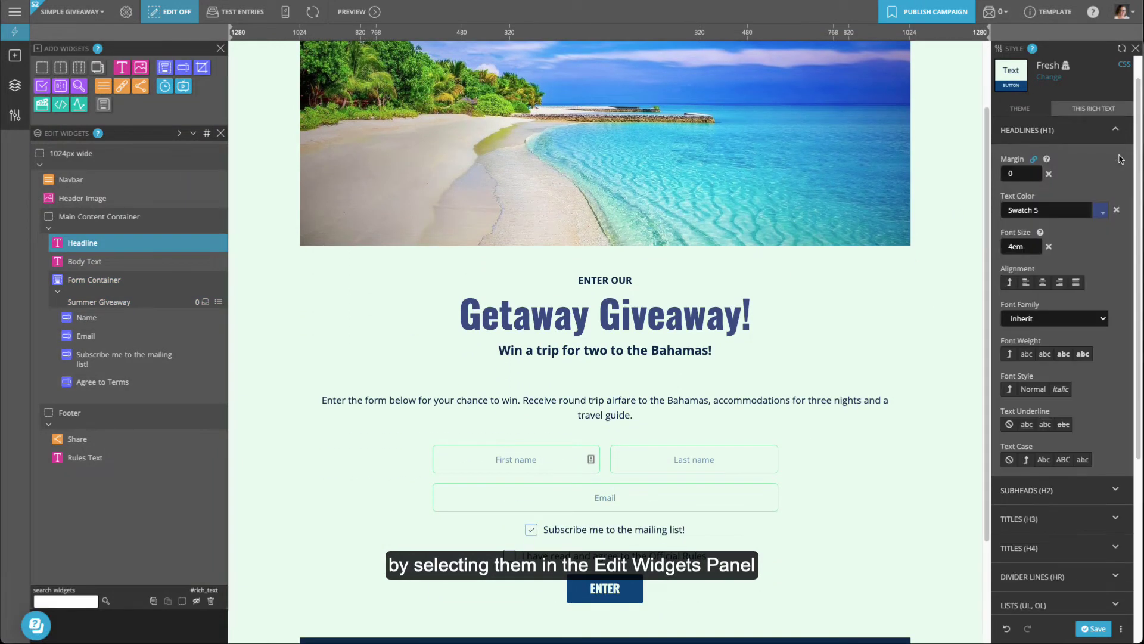
click(1098, 318)
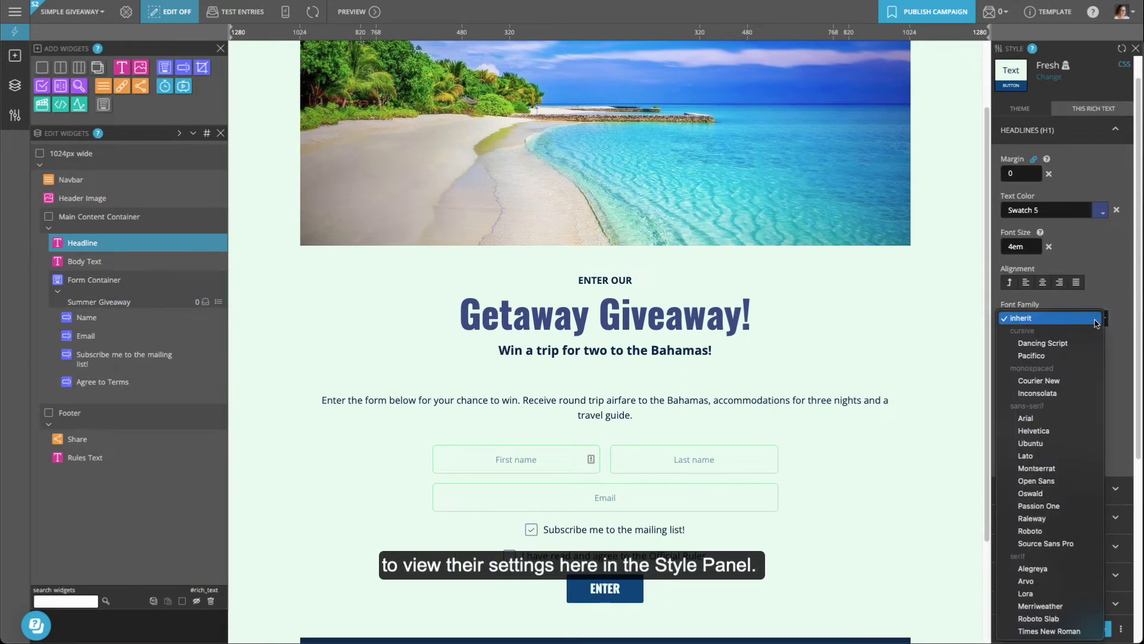
click(1079, 356)
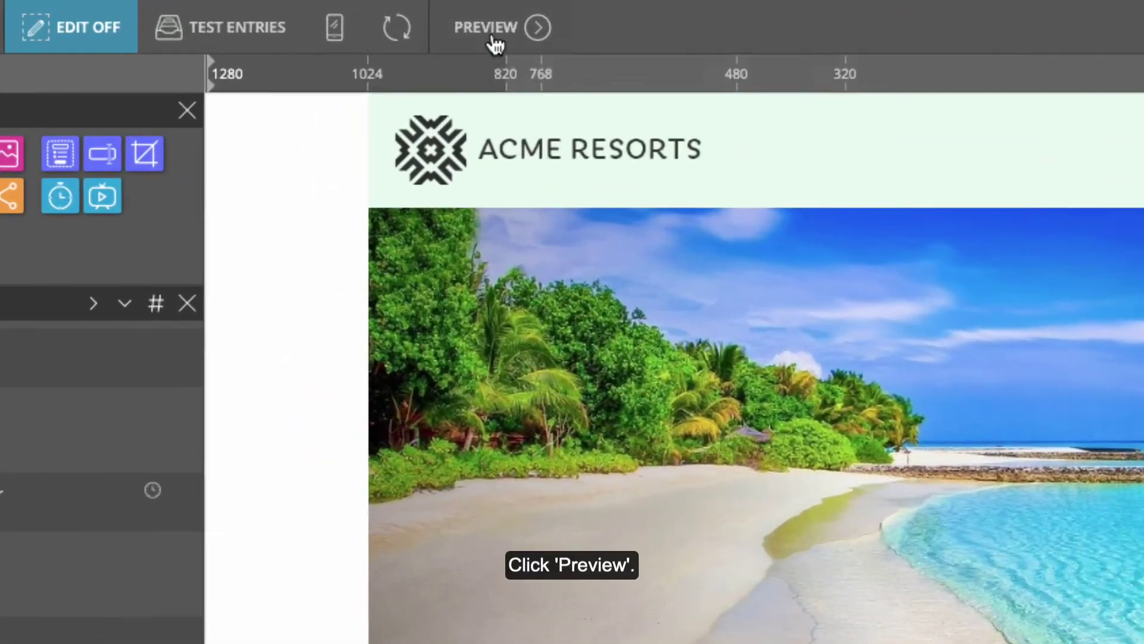
Step: Preview the campaign at a post-giveaway date to see the ended message, then back at Current Time
click(352, 12)
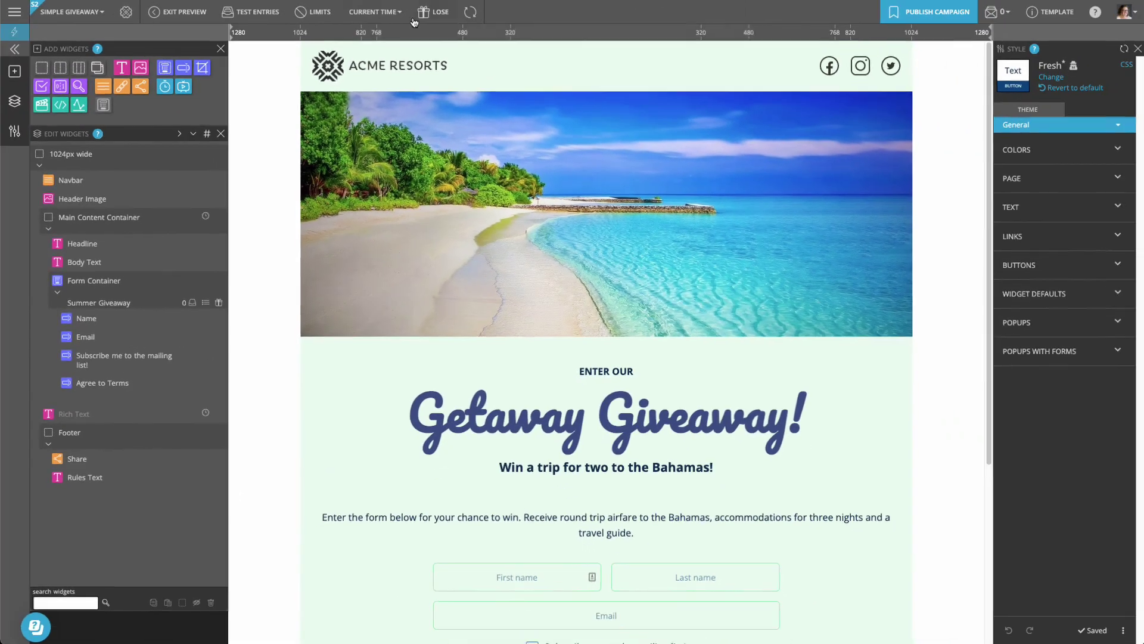
click(400, 13)
click(403, 80)
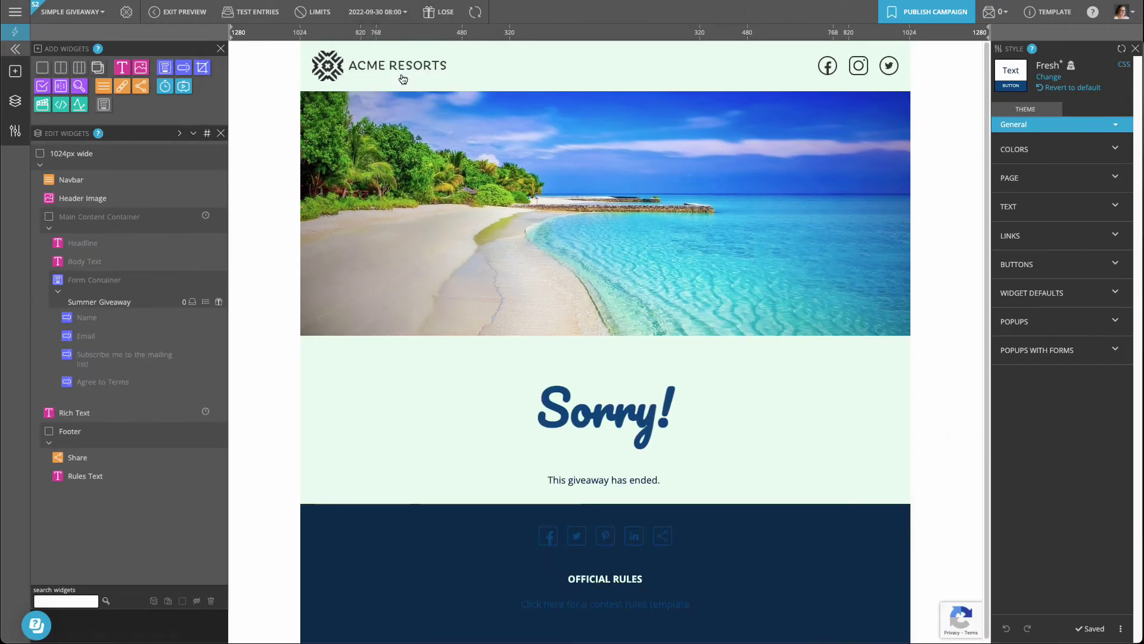
click(405, 13)
click(399, 34)
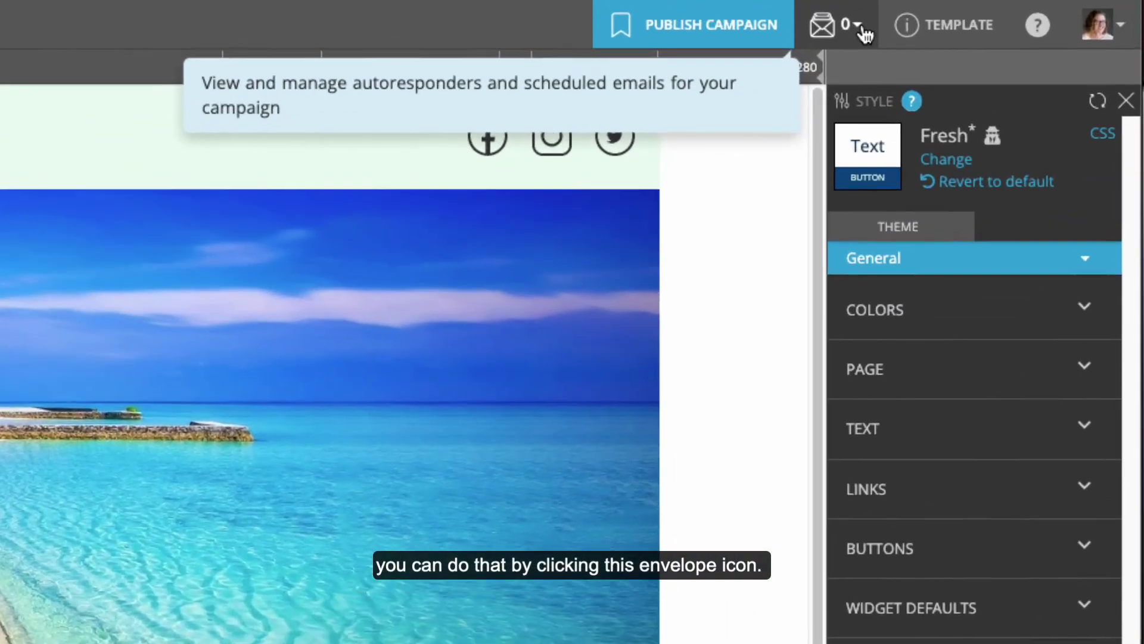
click(1006, 13)
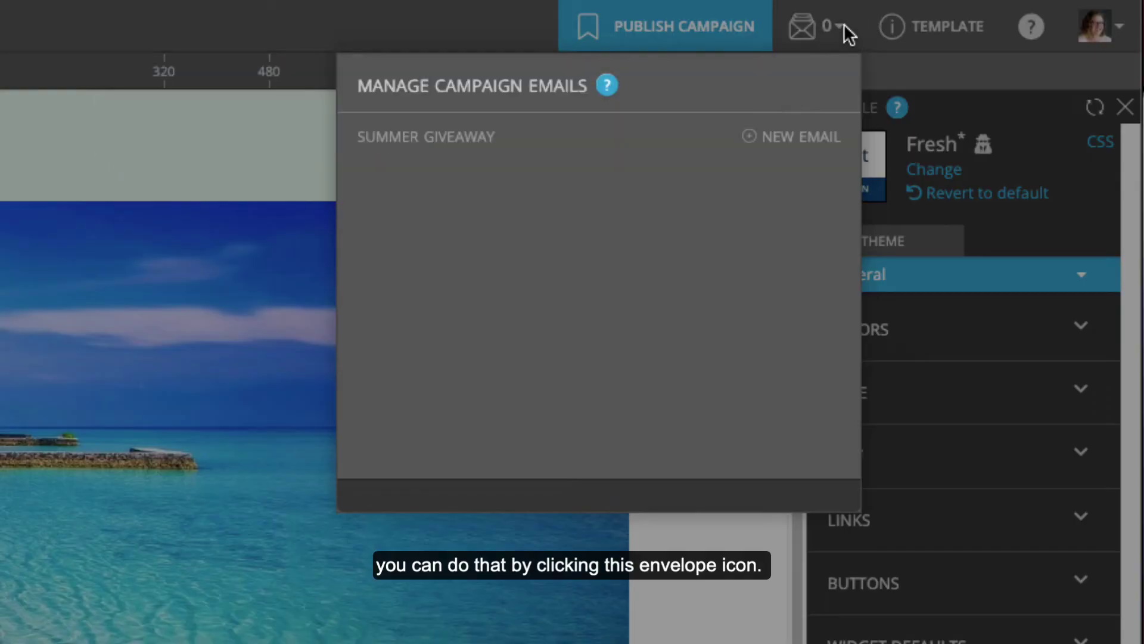
click(791, 136)
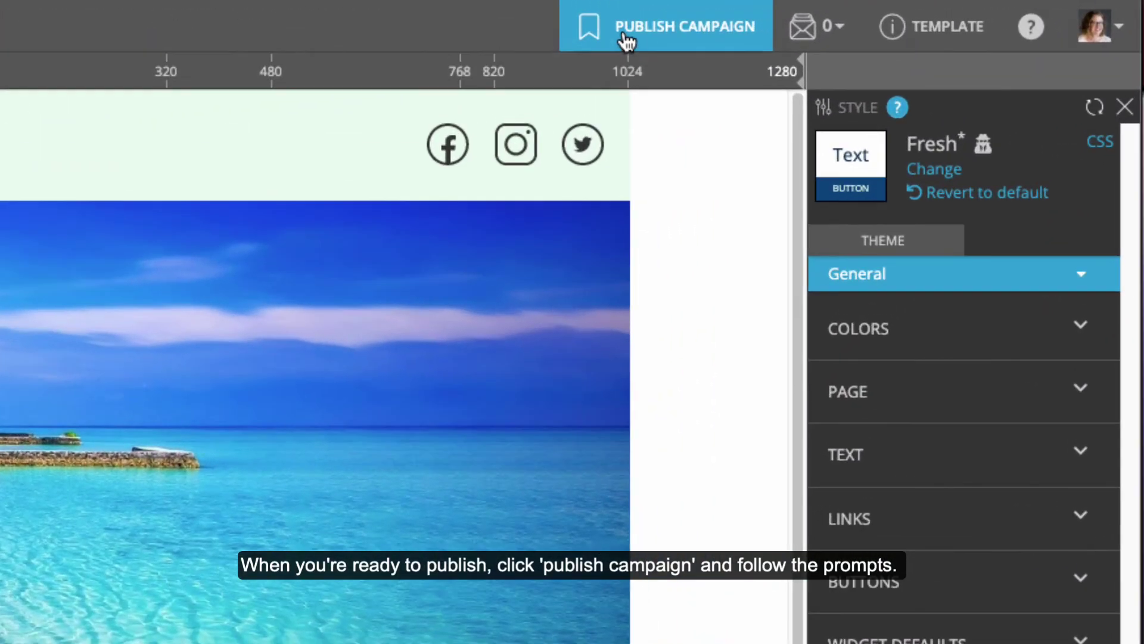
Step: Publish the campaign live as a Landing Page and dismiss the Congratulations dialog
click(624, 29)
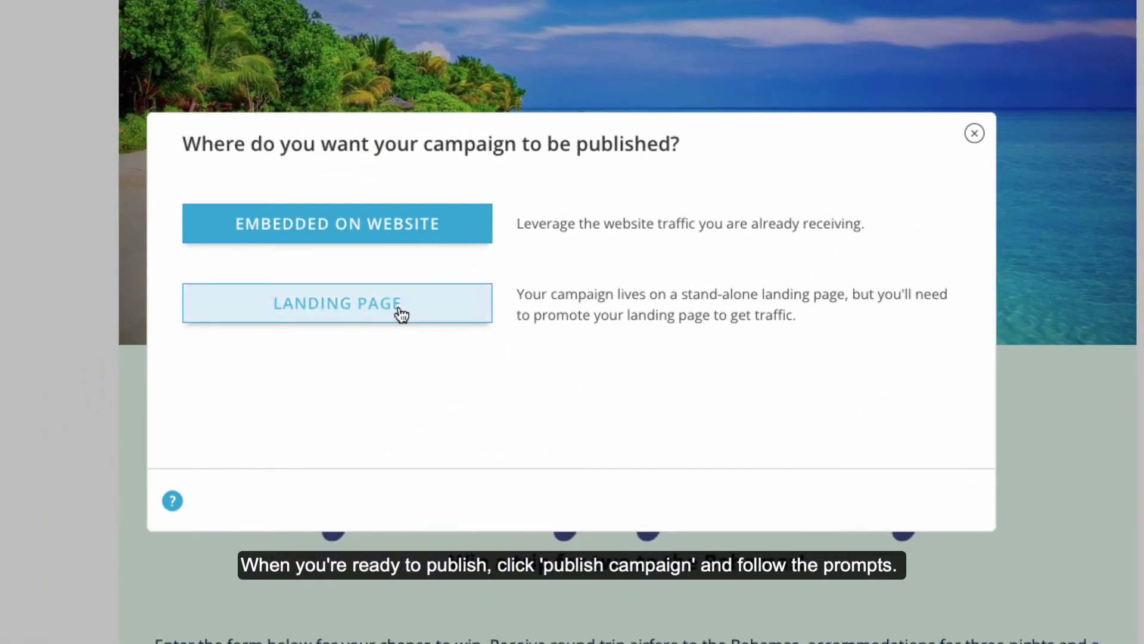
click(396, 310)
click(928, 590)
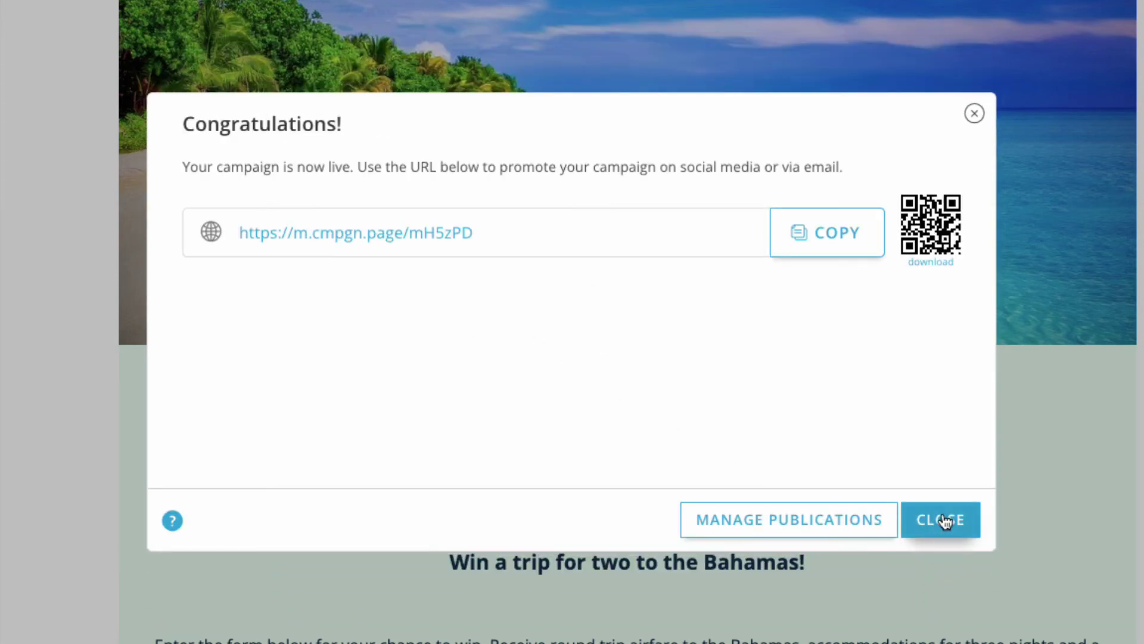
click(941, 520)
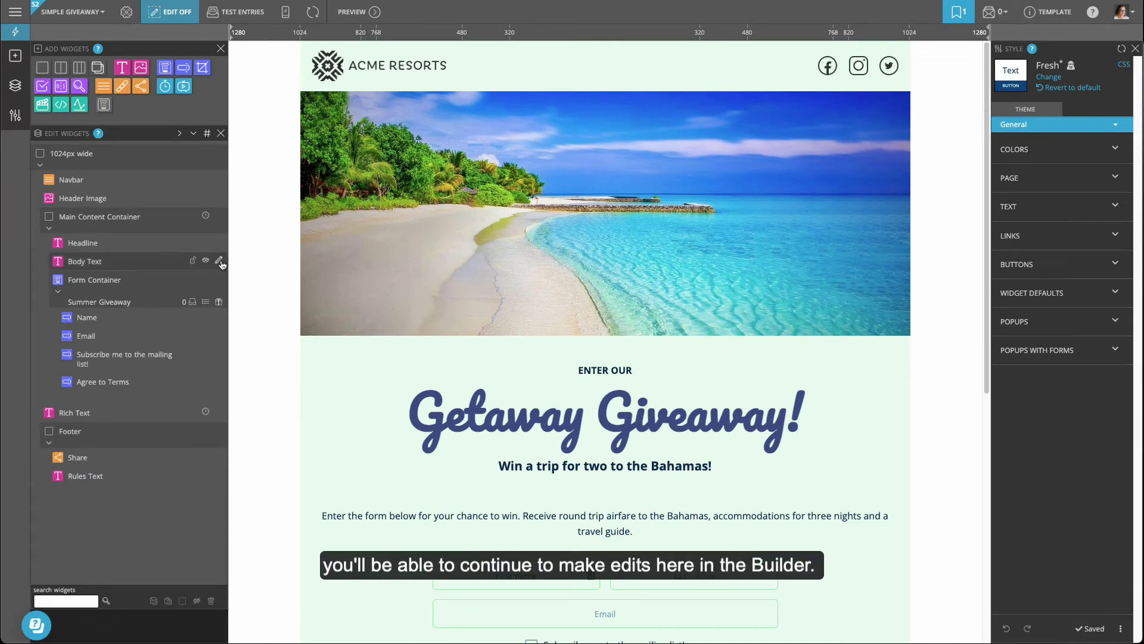
Step: Change the body sentence to 'Enter once per day', save it, and publish the change live
click(218, 262)
drag(567, 146, 404, 148)
text(once per day)
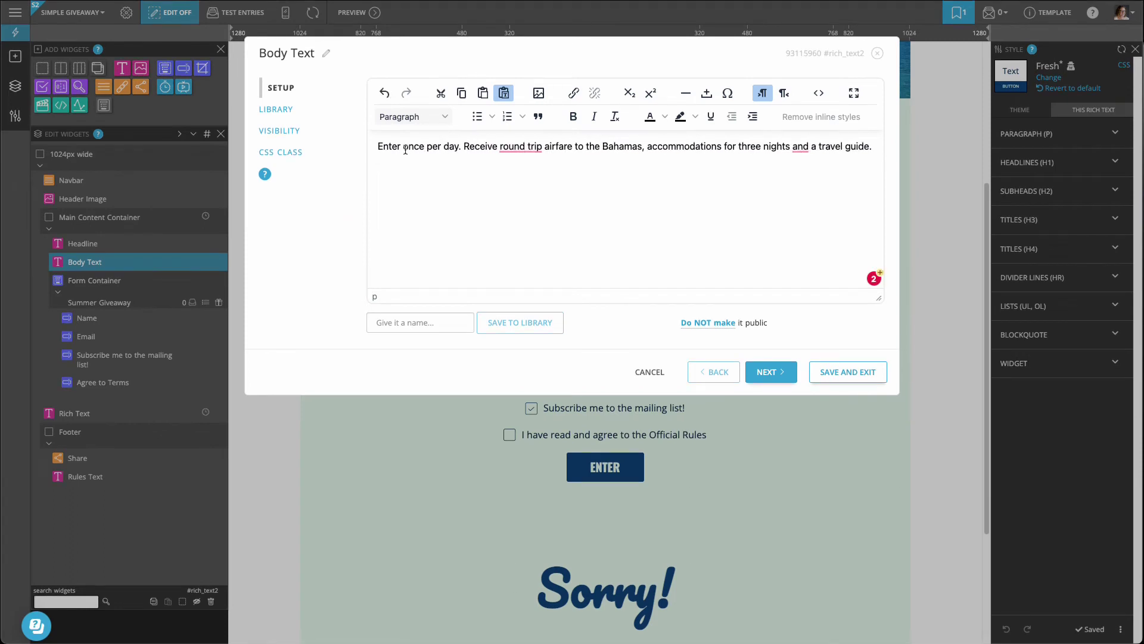
click(845, 372)
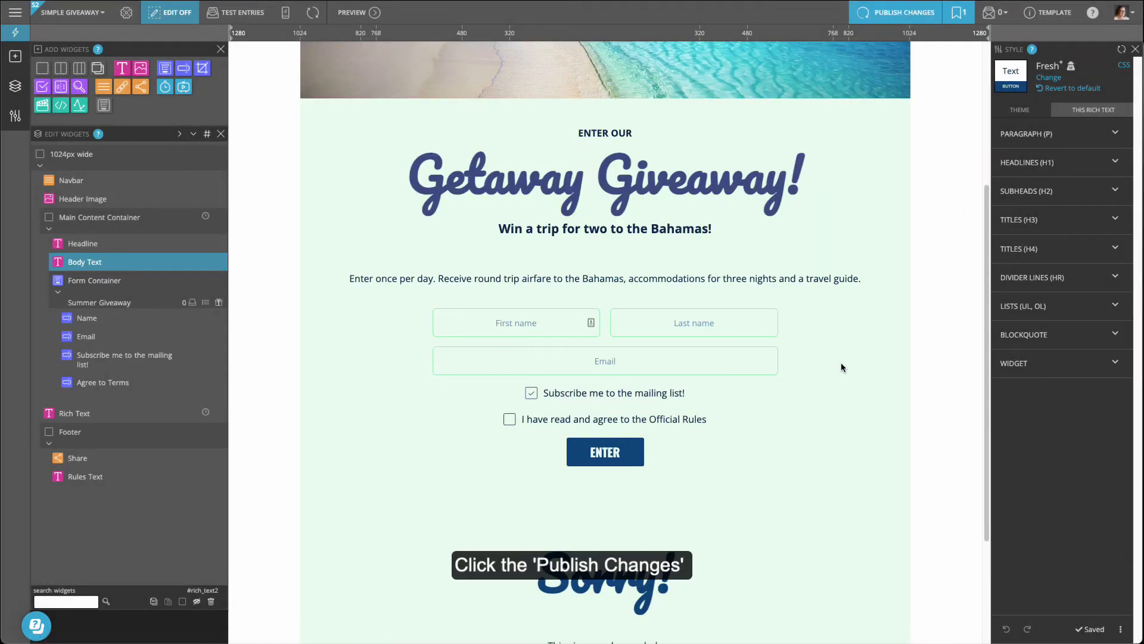
click(890, 18)
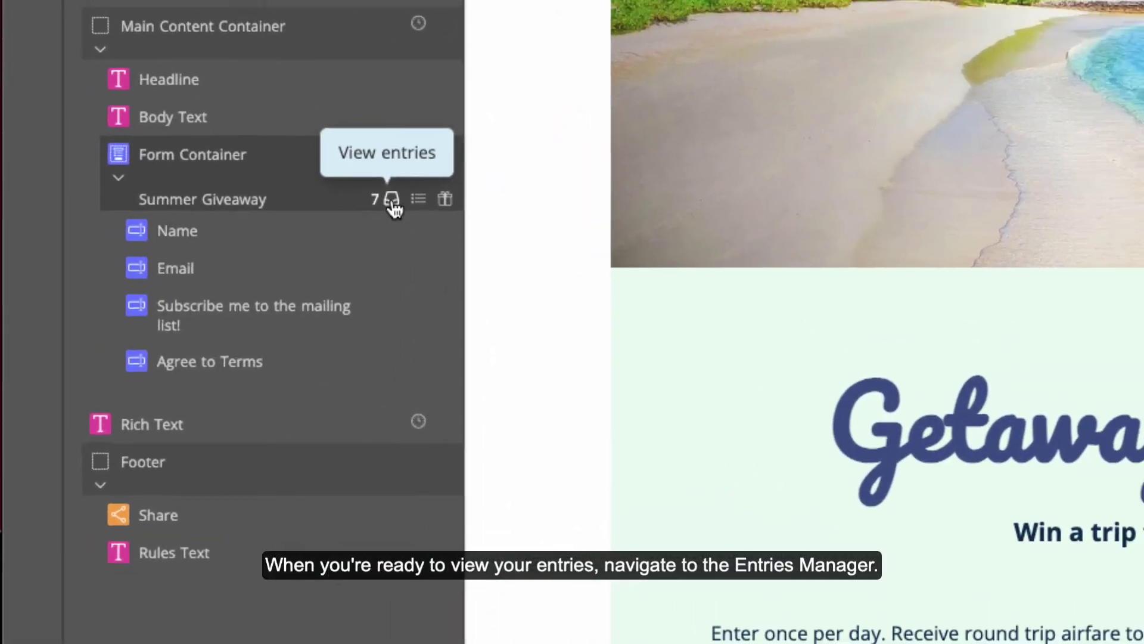
Step: View the giveaway form's entries, then switch to the account-wide Entries manager
click(424, 197)
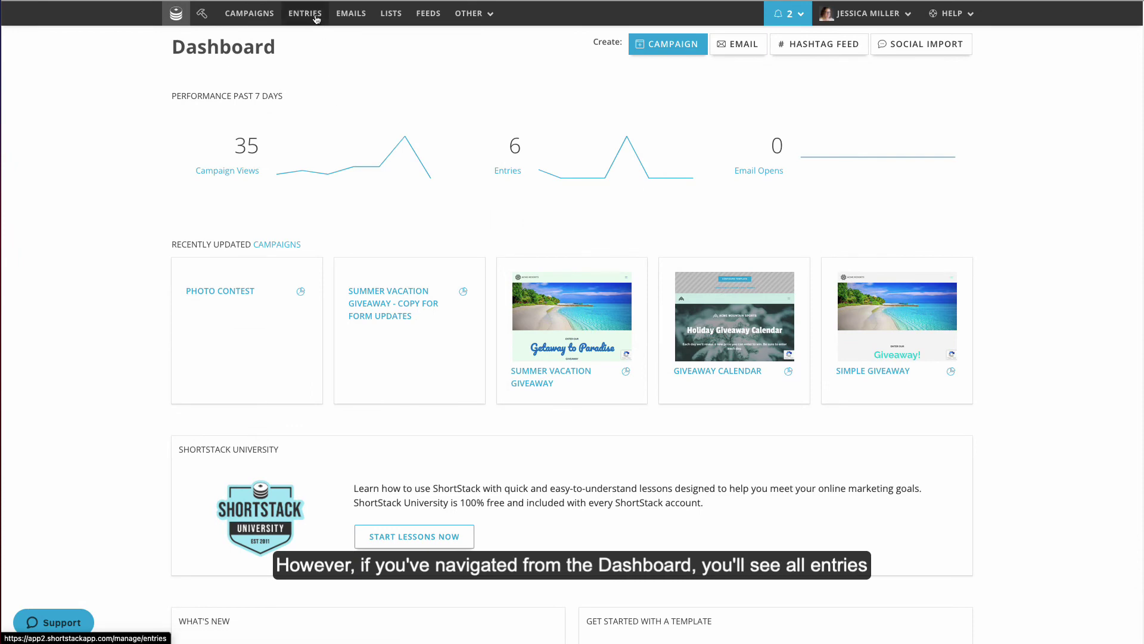
click(315, 17)
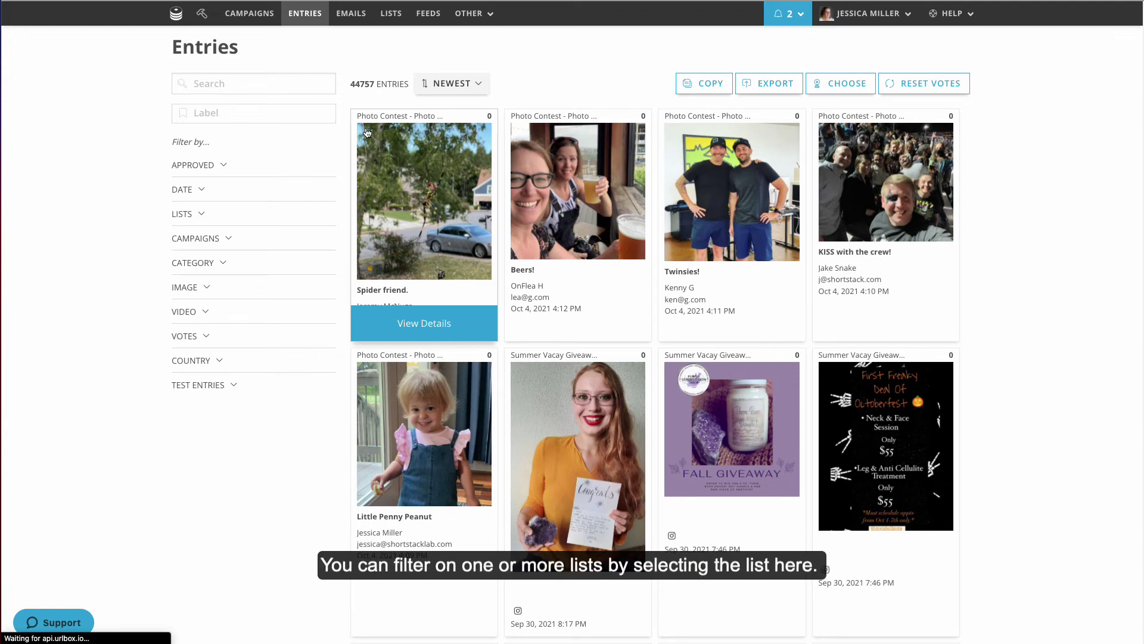
Step: Filter entries to the Photo Contest list, then expand the Approved and Date filters
click(205, 218)
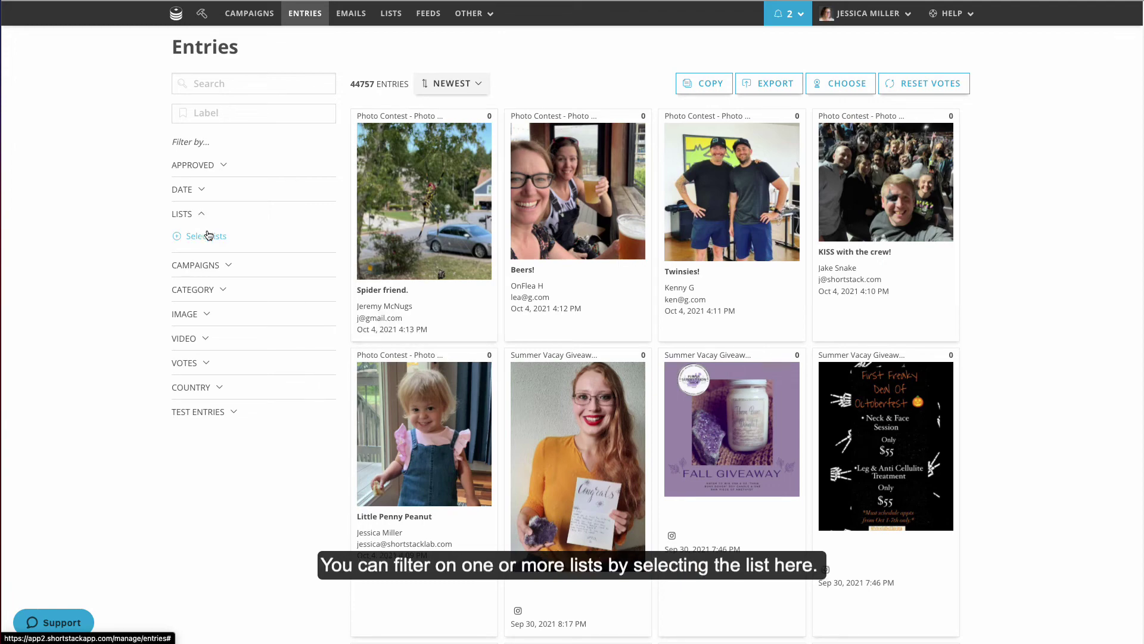
click(208, 237)
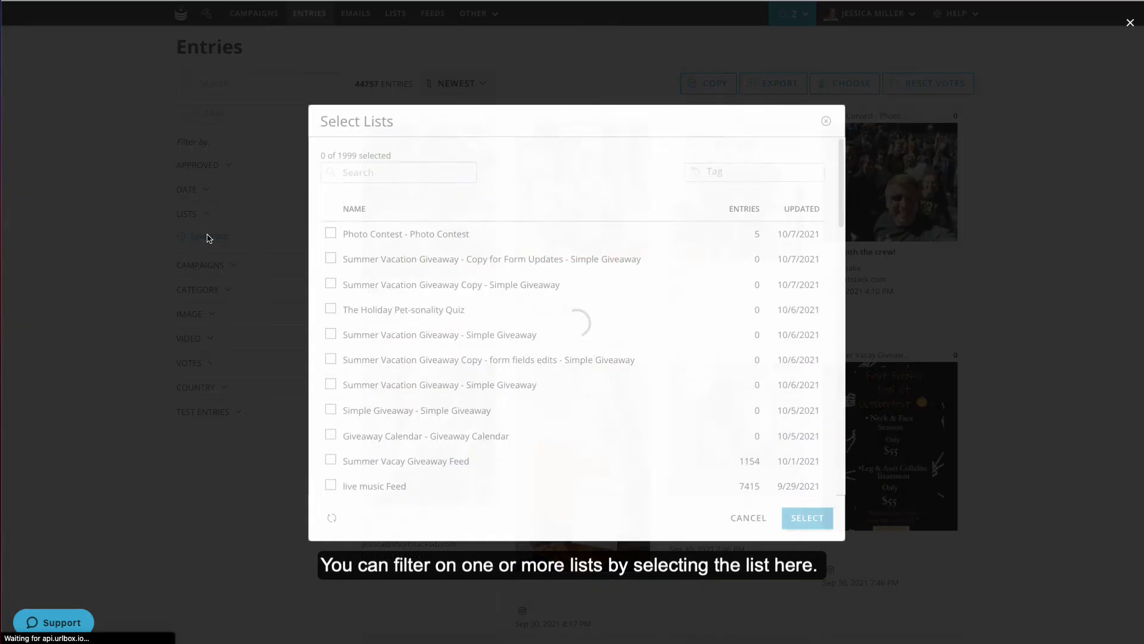
click(331, 235)
click(809, 519)
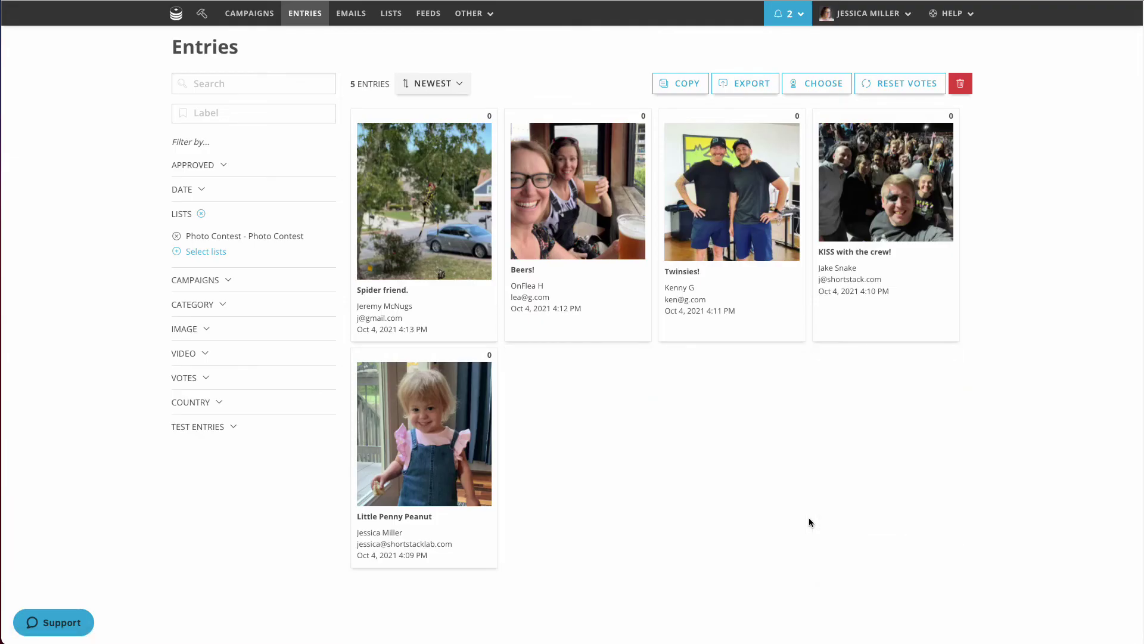
click(224, 164)
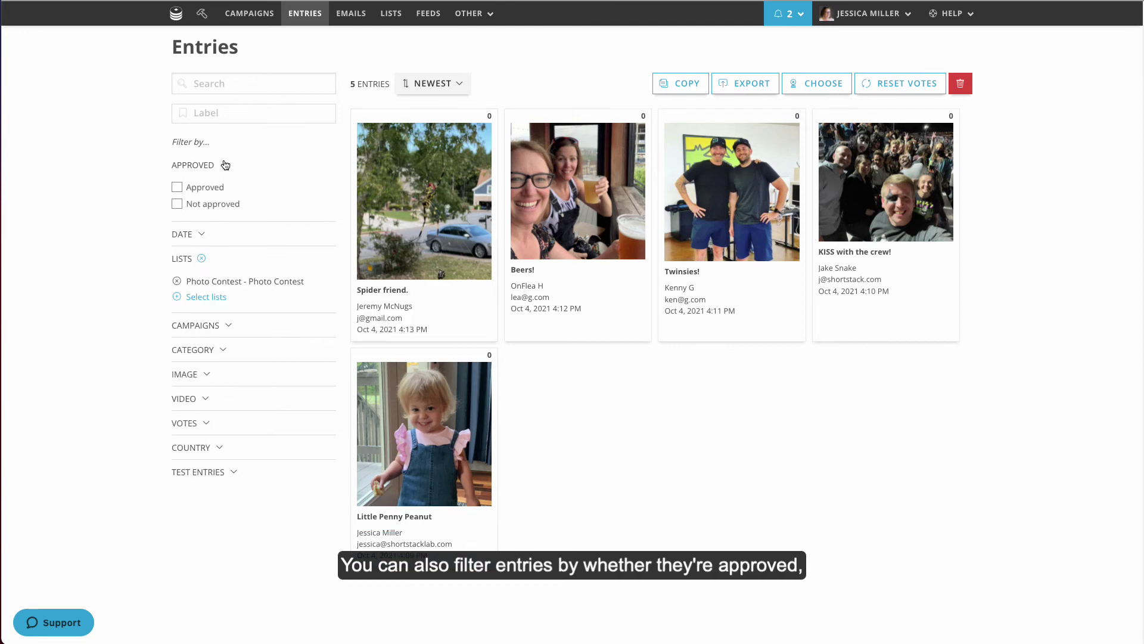
click(203, 233)
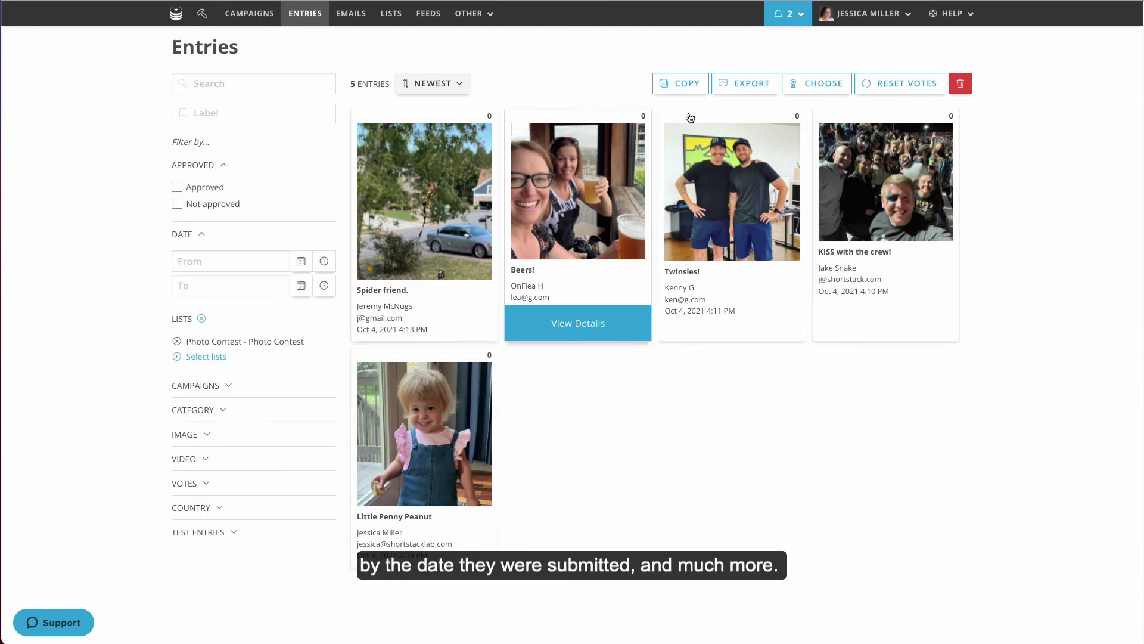
Step: Randomly pick 1 winner (the Beers! entry), then clear the picked-label filter
click(814, 85)
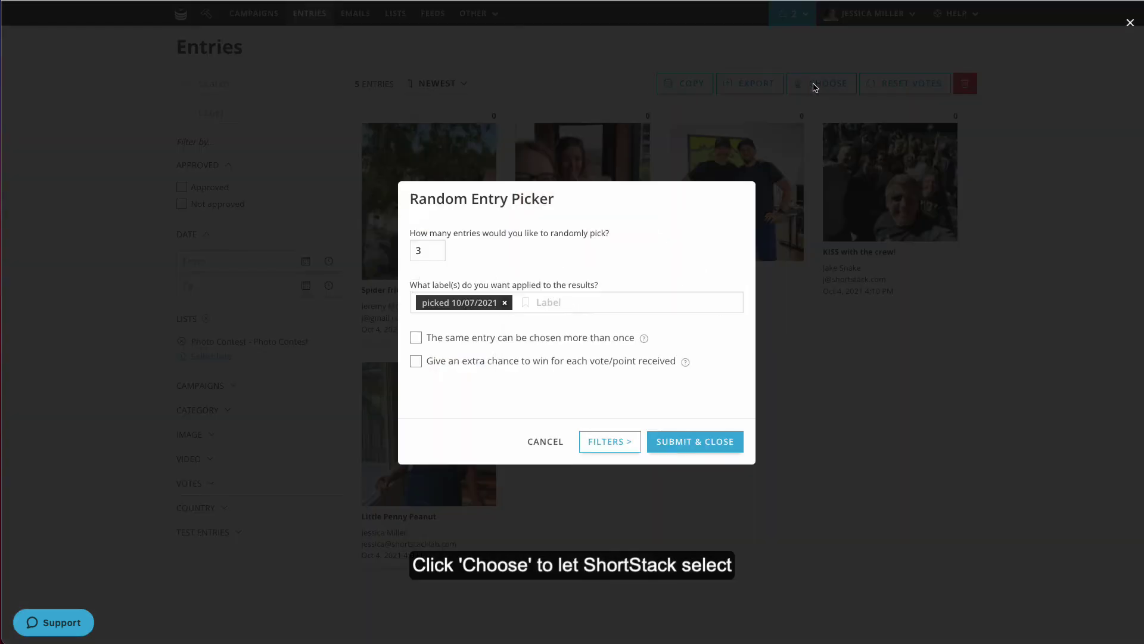
double_click(417, 250)
text(1)
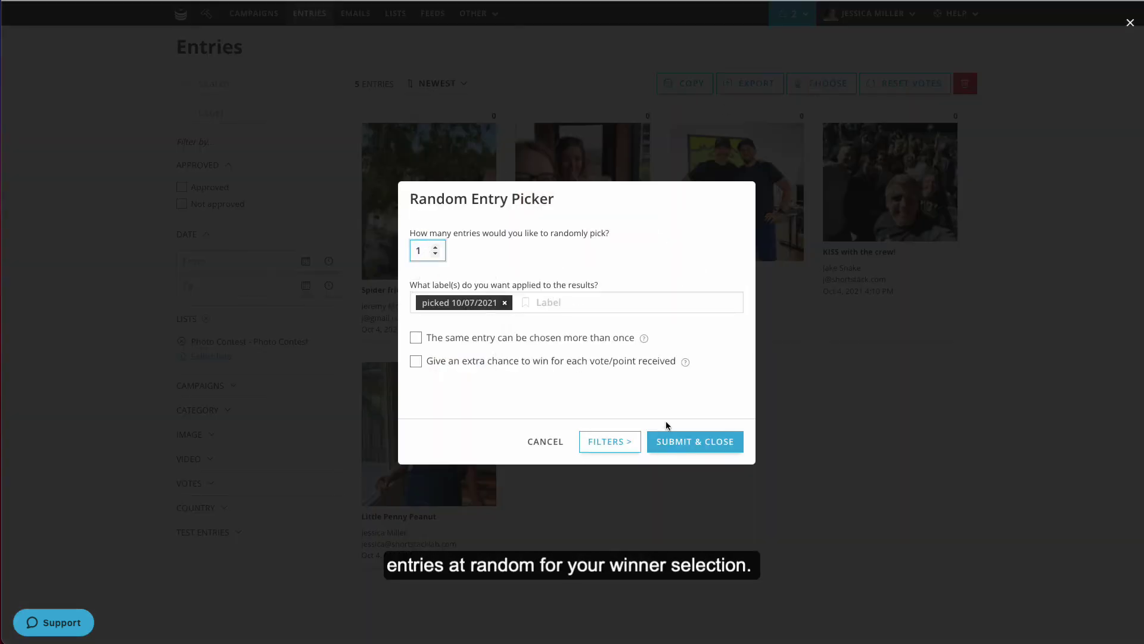
click(683, 438)
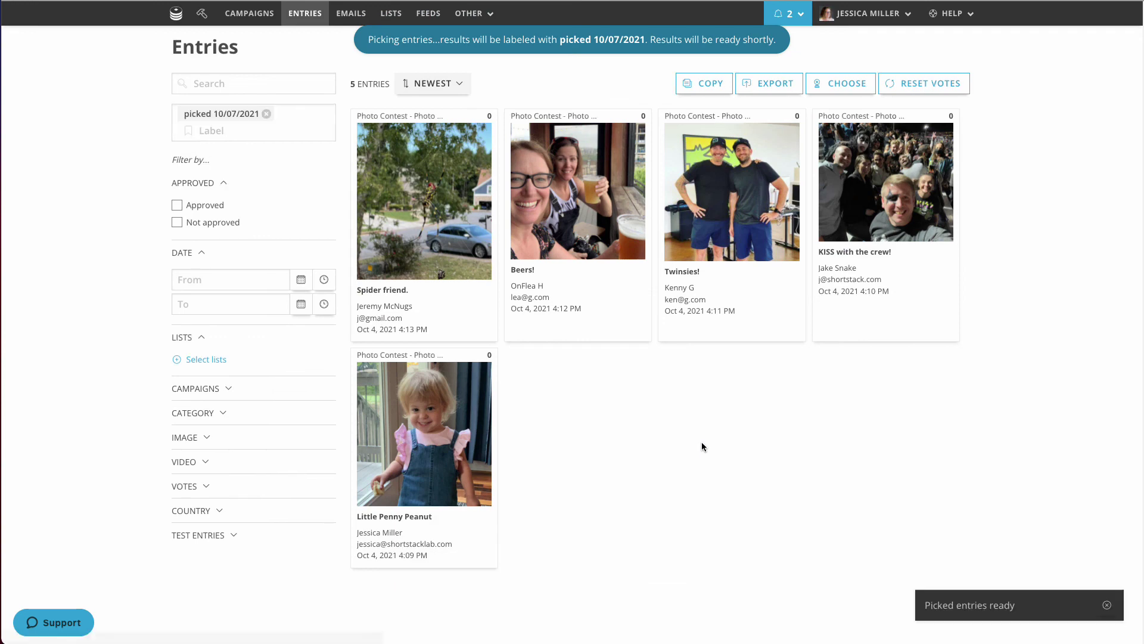
click(271, 116)
click(614, 265)
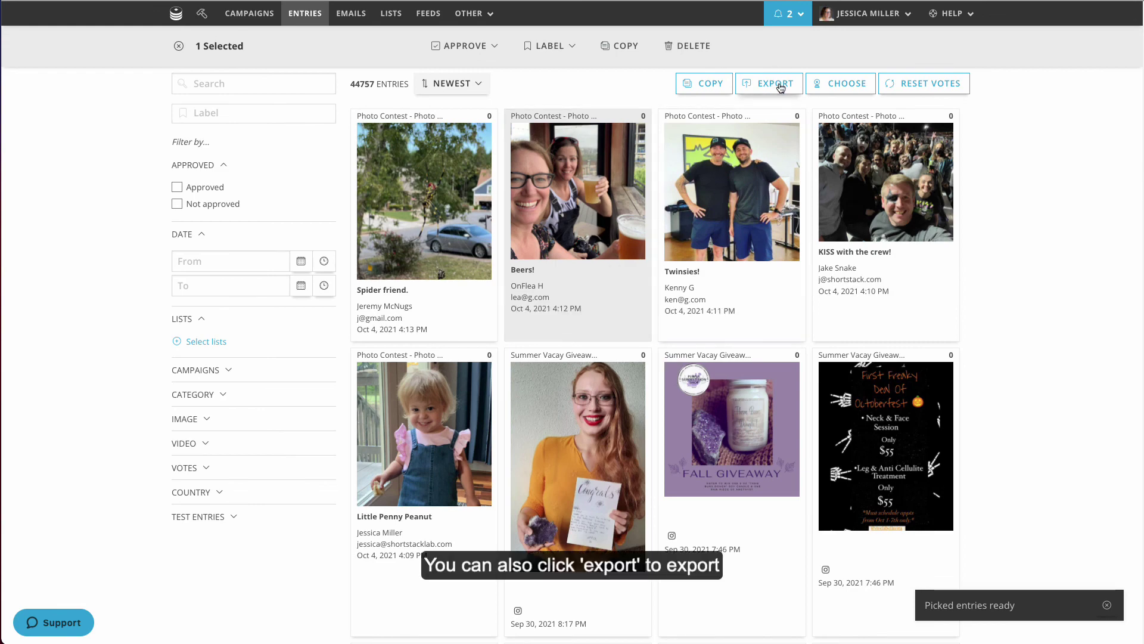
Step: Export the entries as a Spreadsheet (.csv) sent by email and dismiss the notification
click(774, 84)
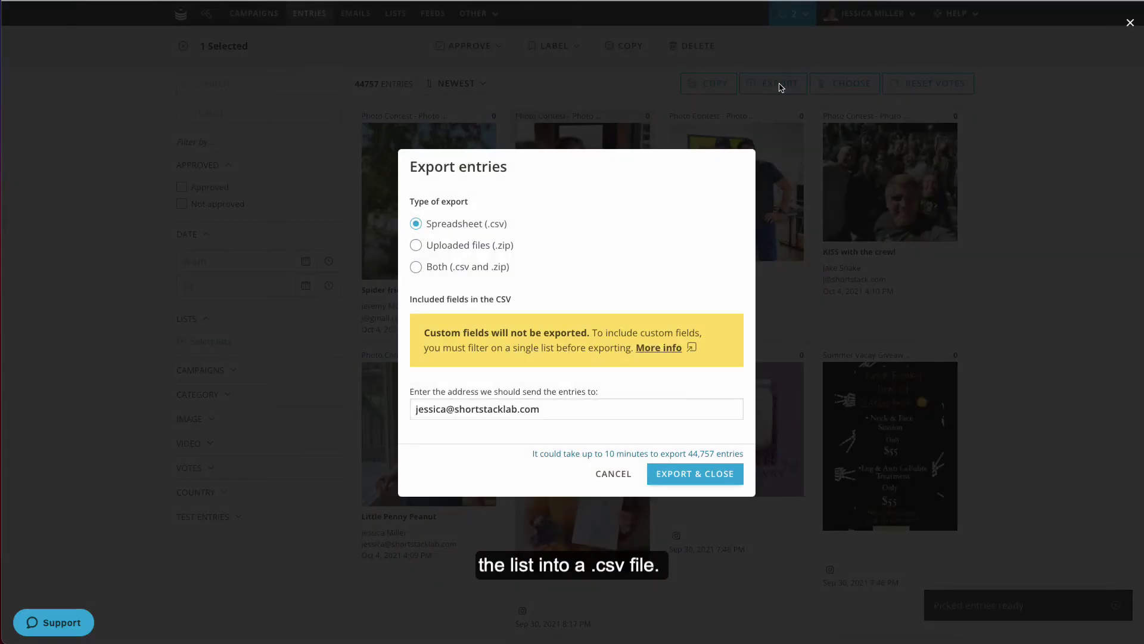
click(696, 474)
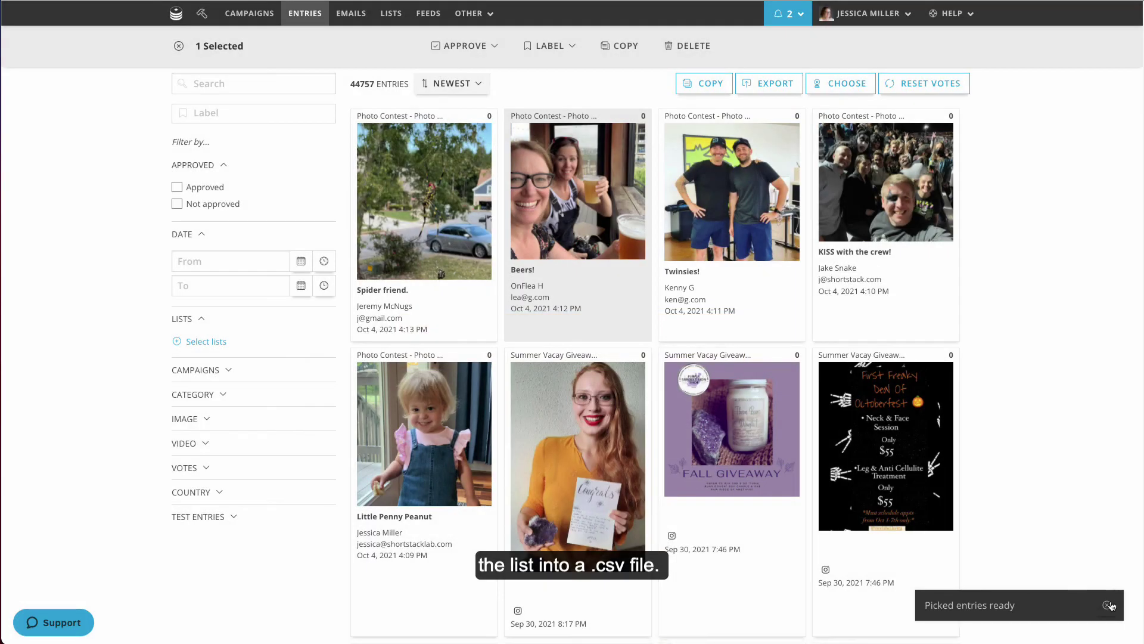
click(1108, 608)
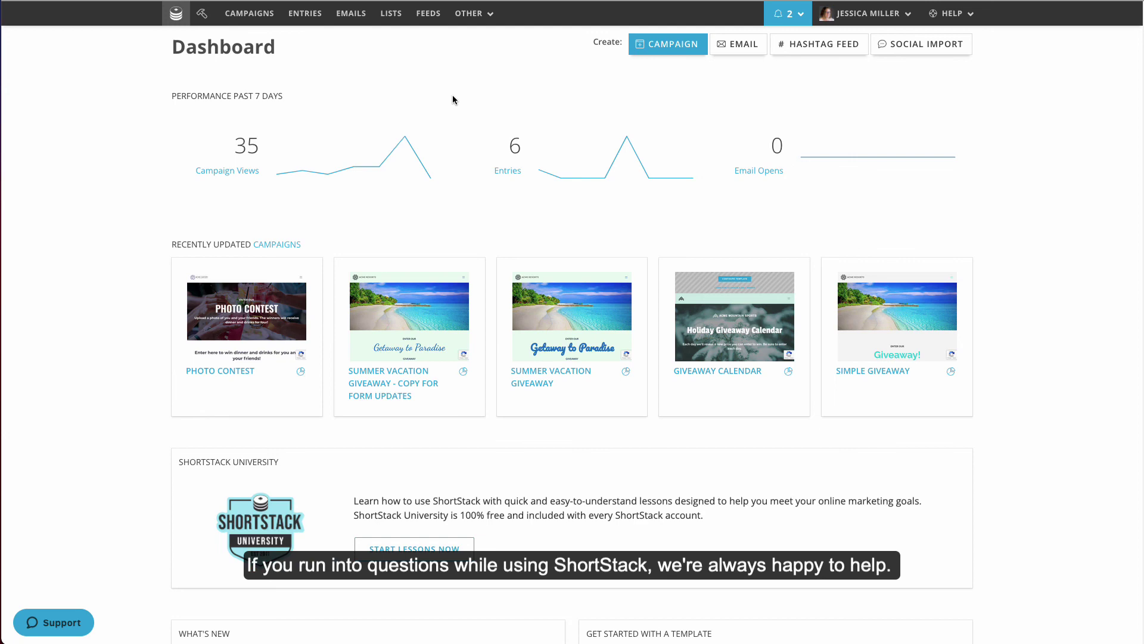
Step: Expand the Help menu and launch the Support widget with articles and live chat
click(971, 18)
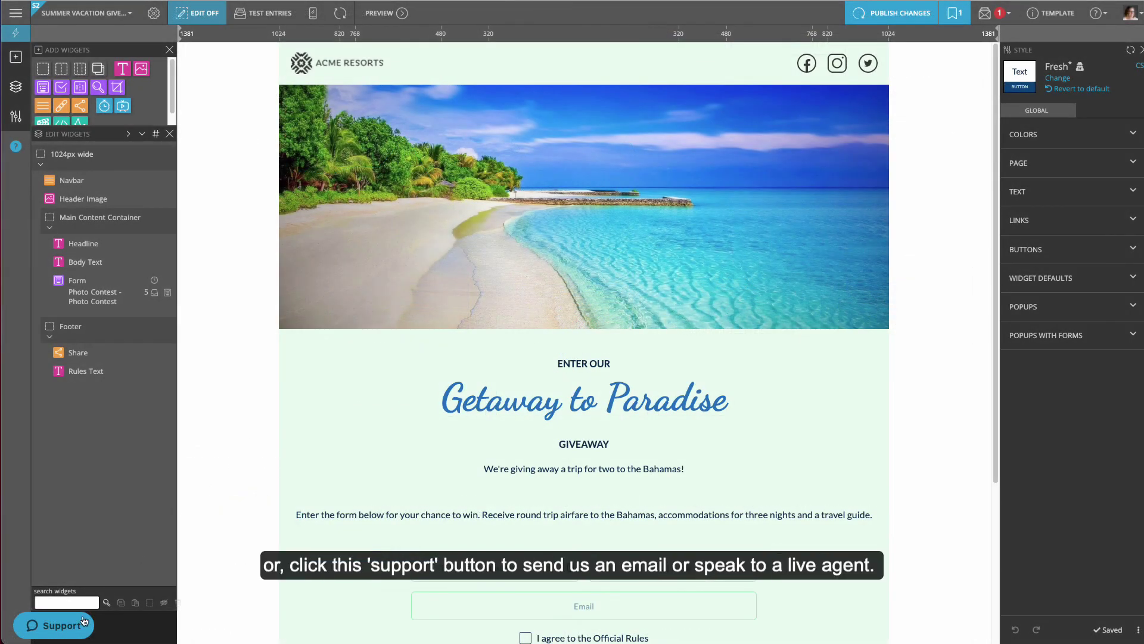
click(79, 625)
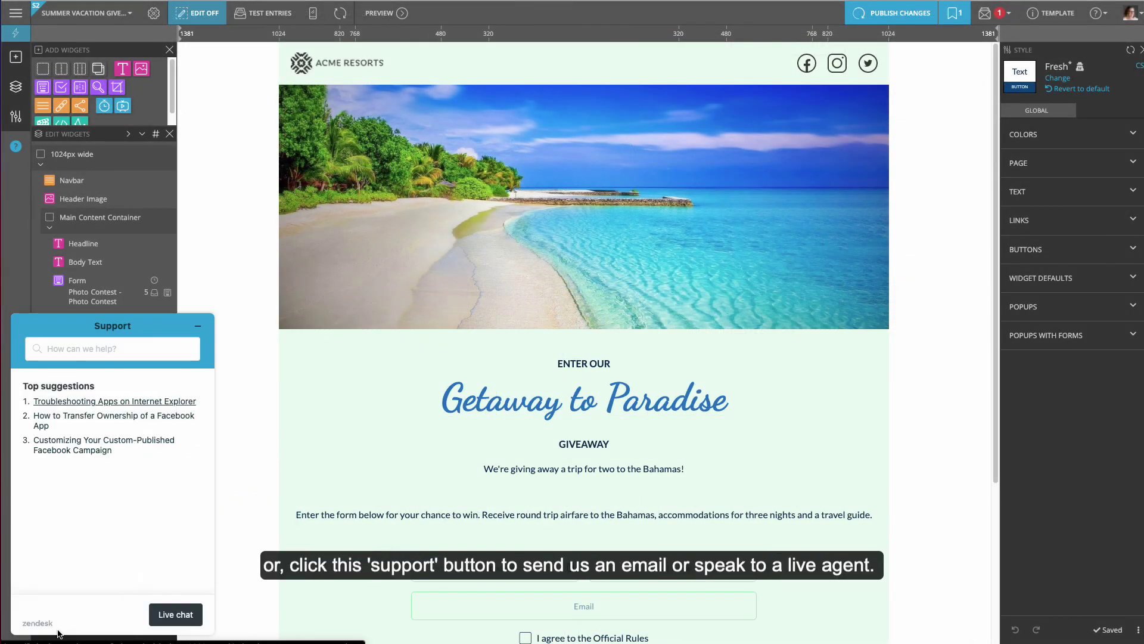